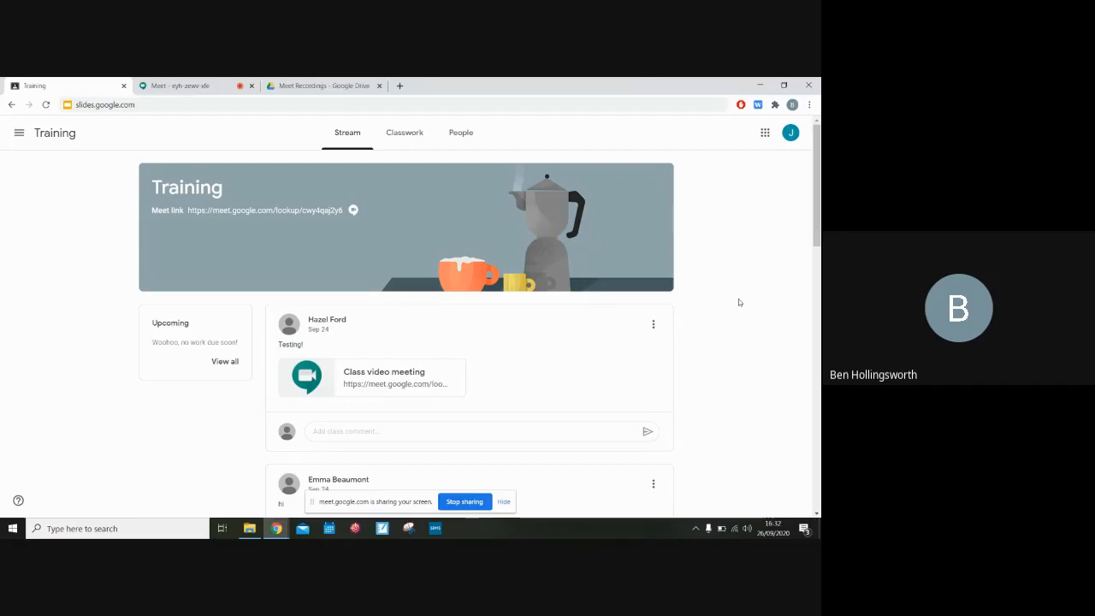
Open Google Sheets and start a new blank spreadsheet
click(766, 138)
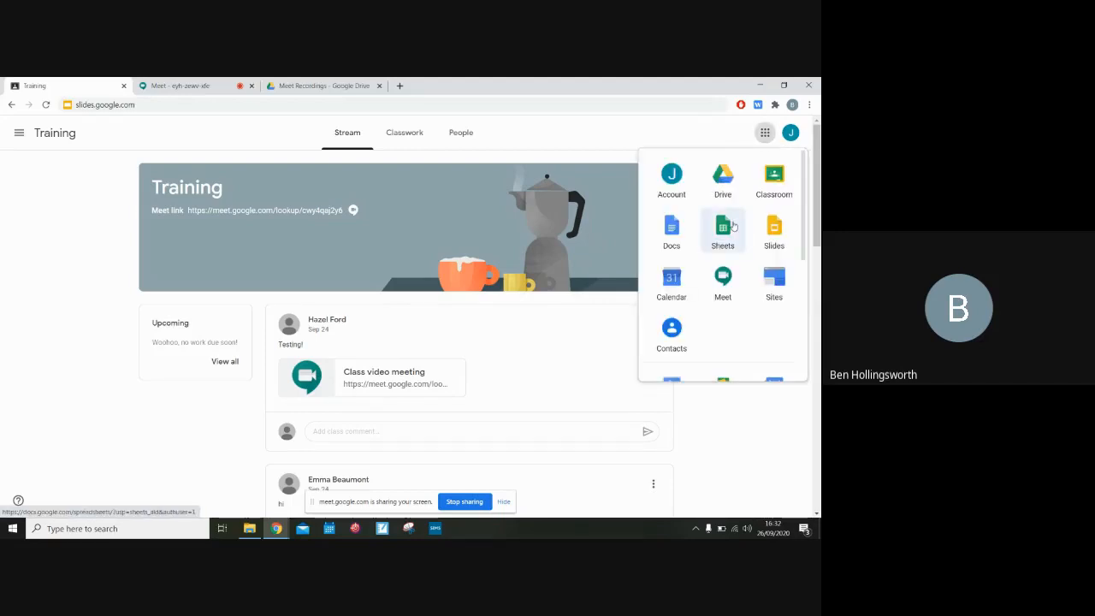
click(530, 105)
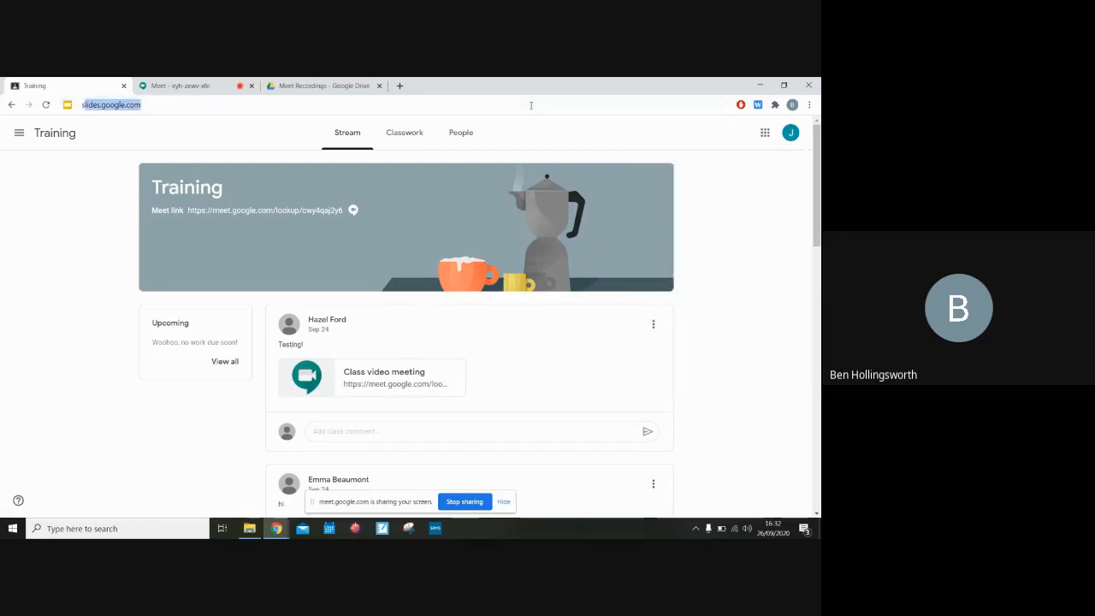
text(sheets.google.com)
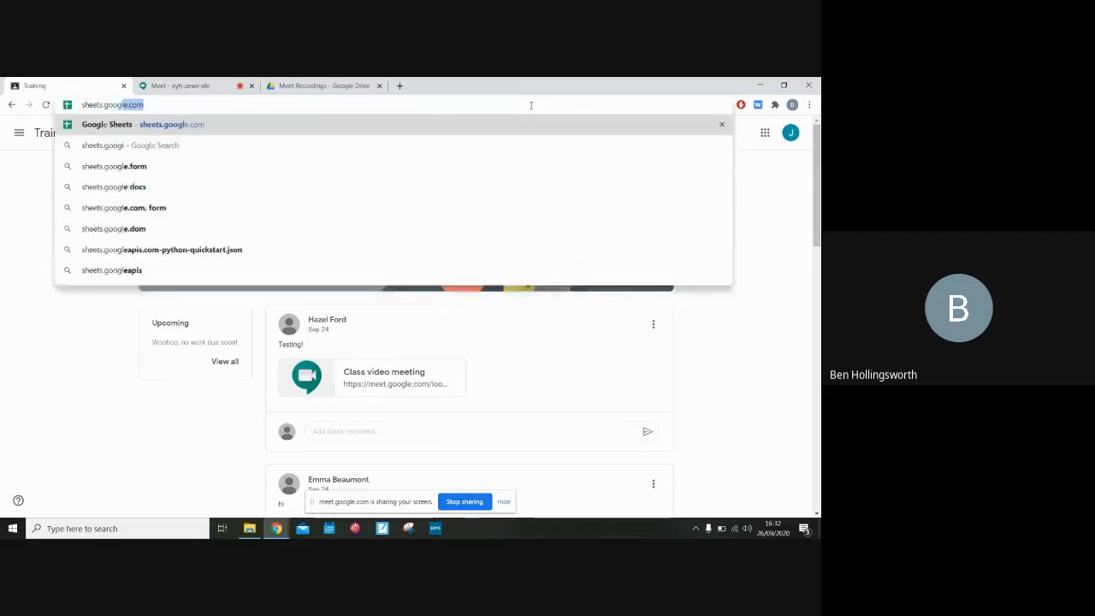
key(Return)
click(765, 132)
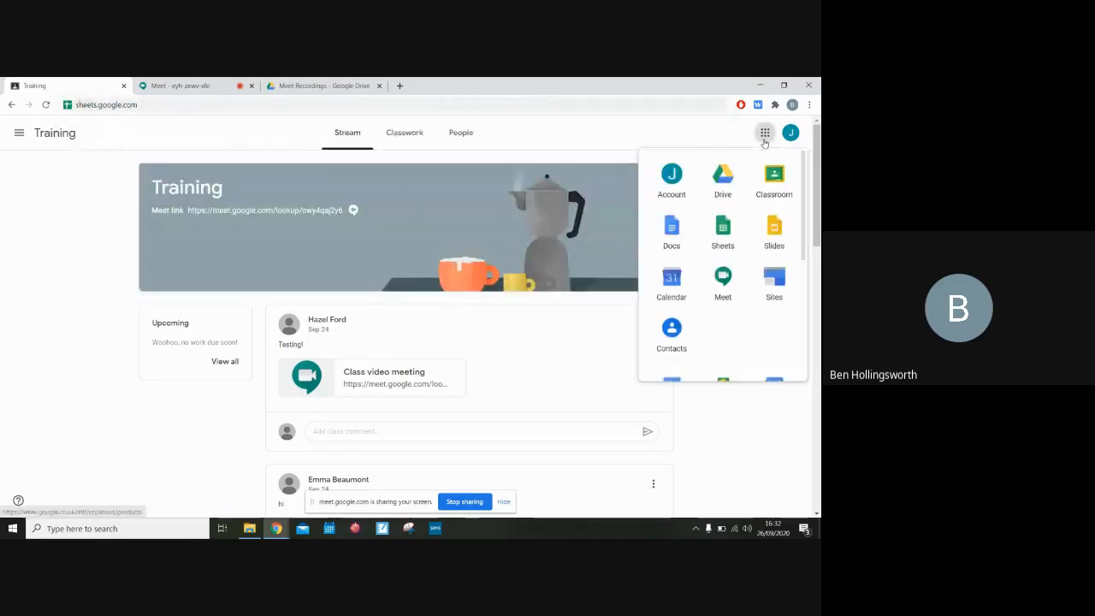
click(716, 225)
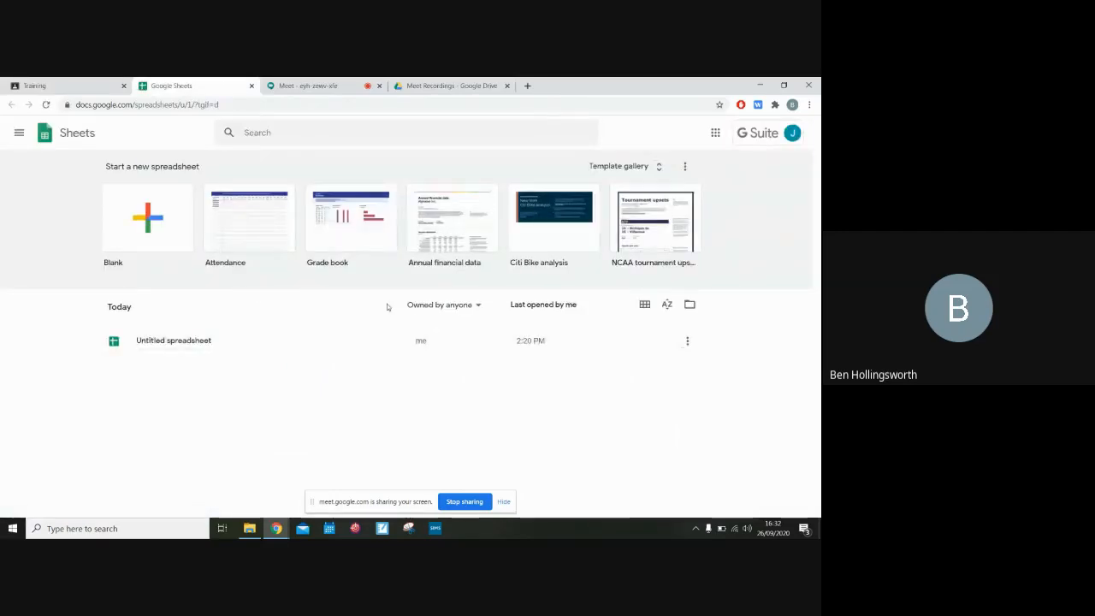
click(142, 220)
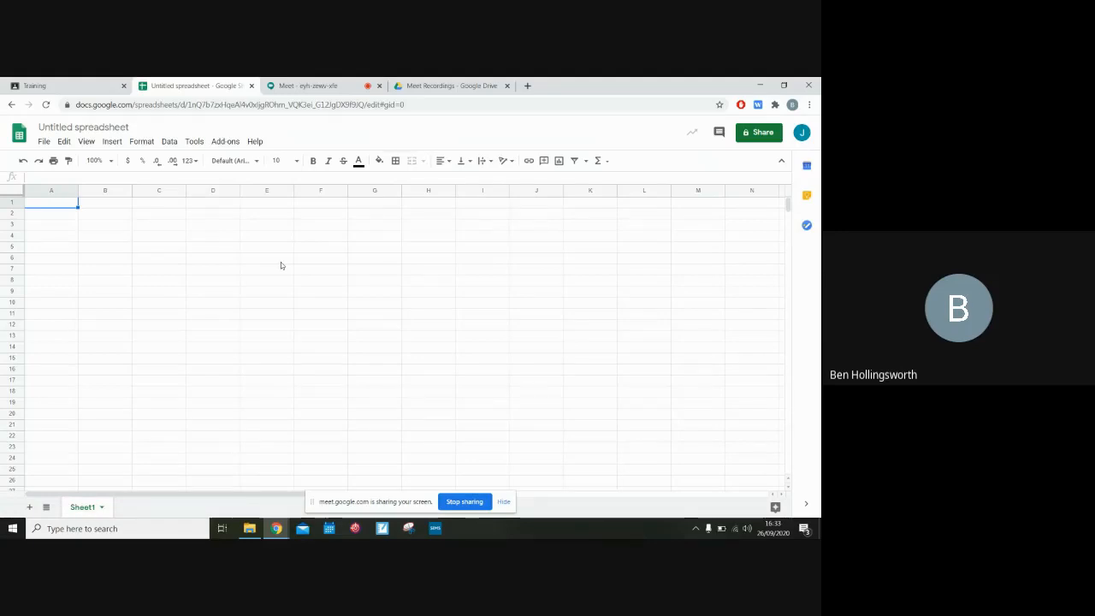
Enter the column headers Test 1, Test 2 and Total Score in cells A1 to C1
text(Test)
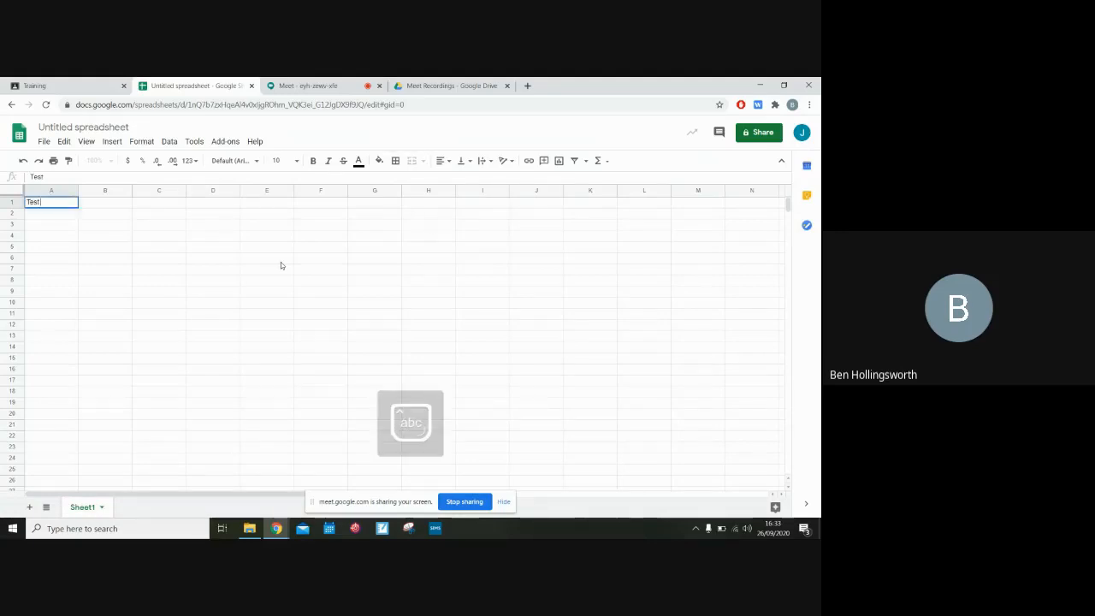
text( 1)
key(Tab)
text(Test)
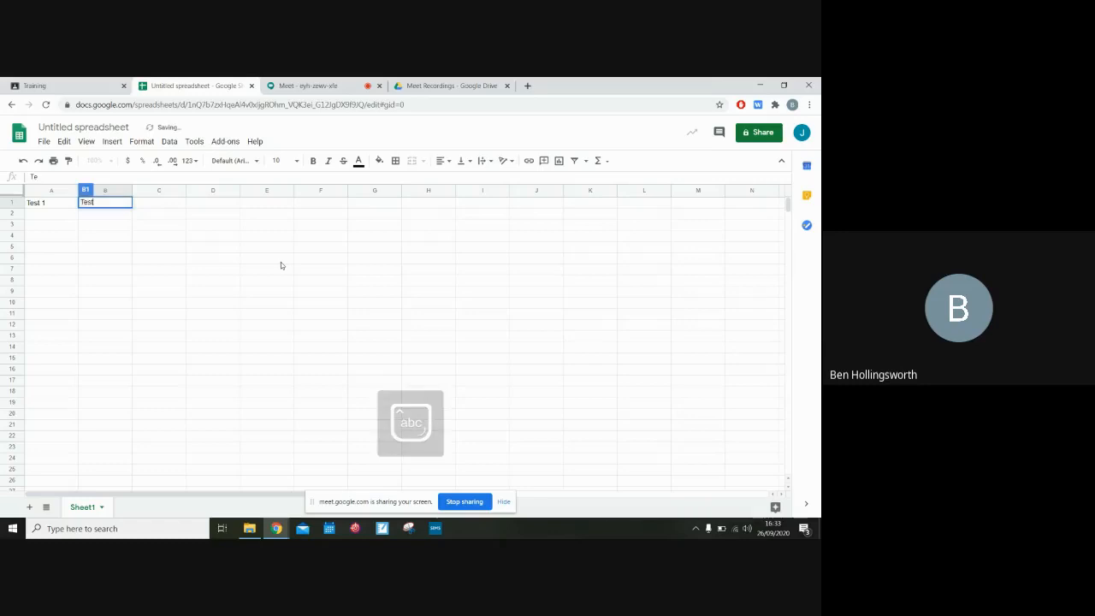
text( 2)
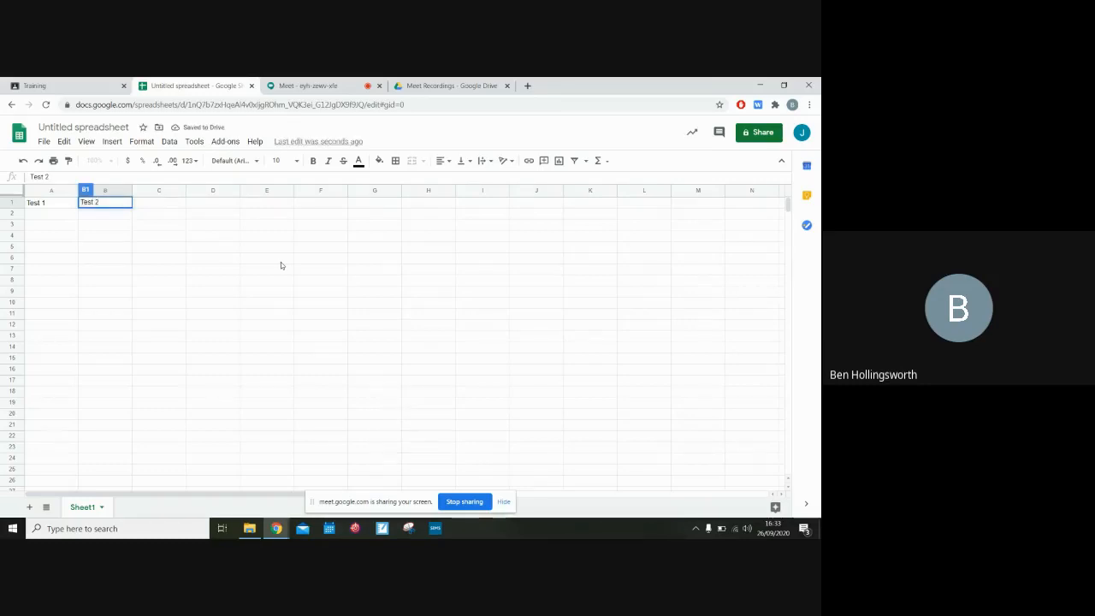
key(Tab)
text(T)
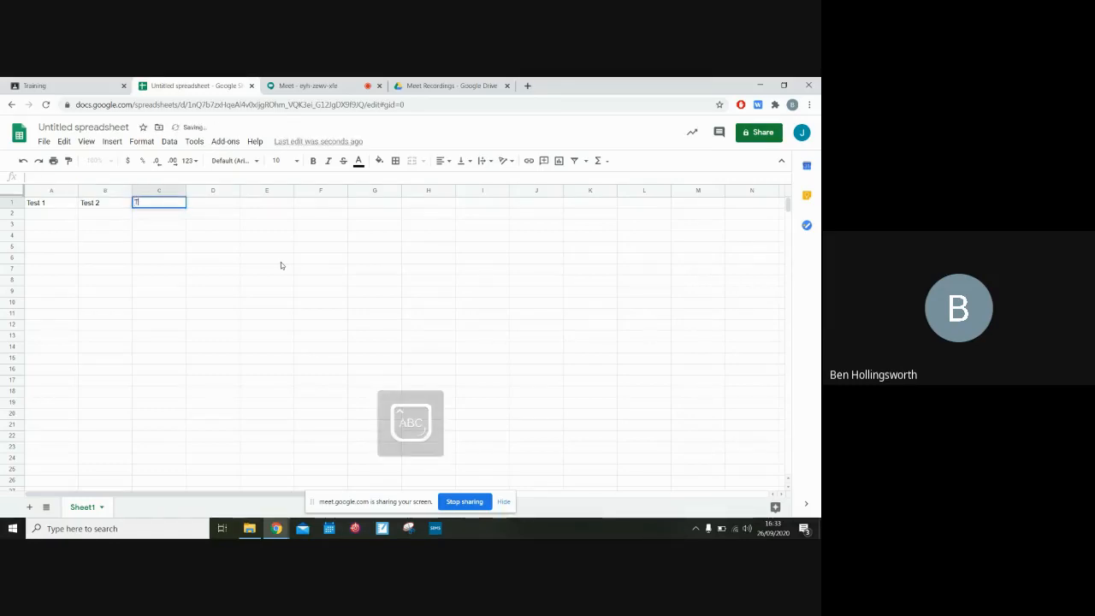
text(otal Scor)
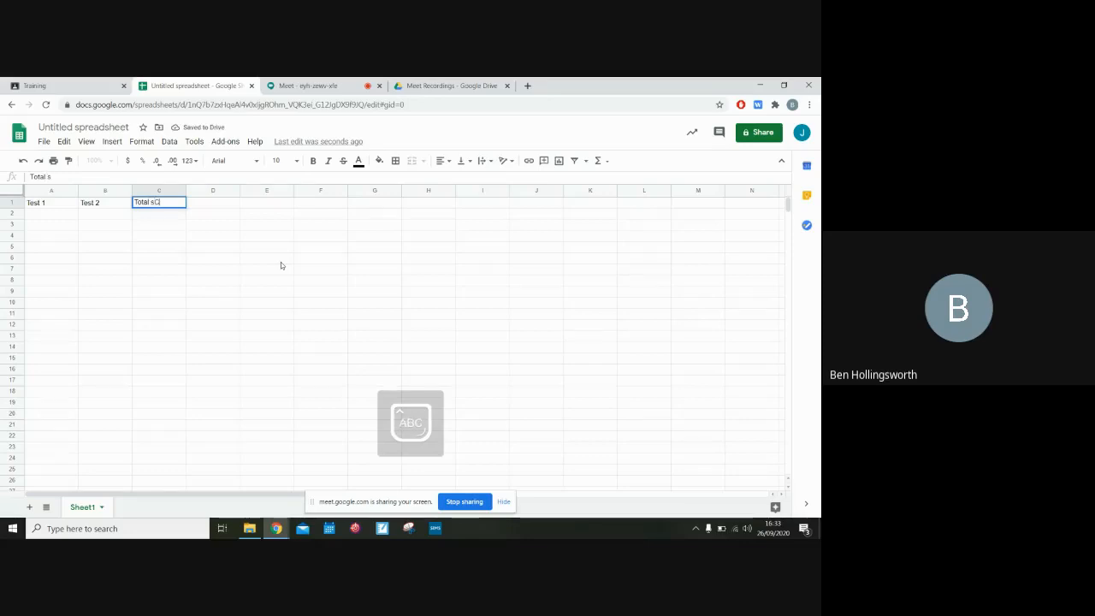
text(e)
key(Return)
Enter the Test 1 and Test 2 scores 21/24, 54/23, 21/12 and 32/43 in rows 2 to 5
key(Left)
key(Left)
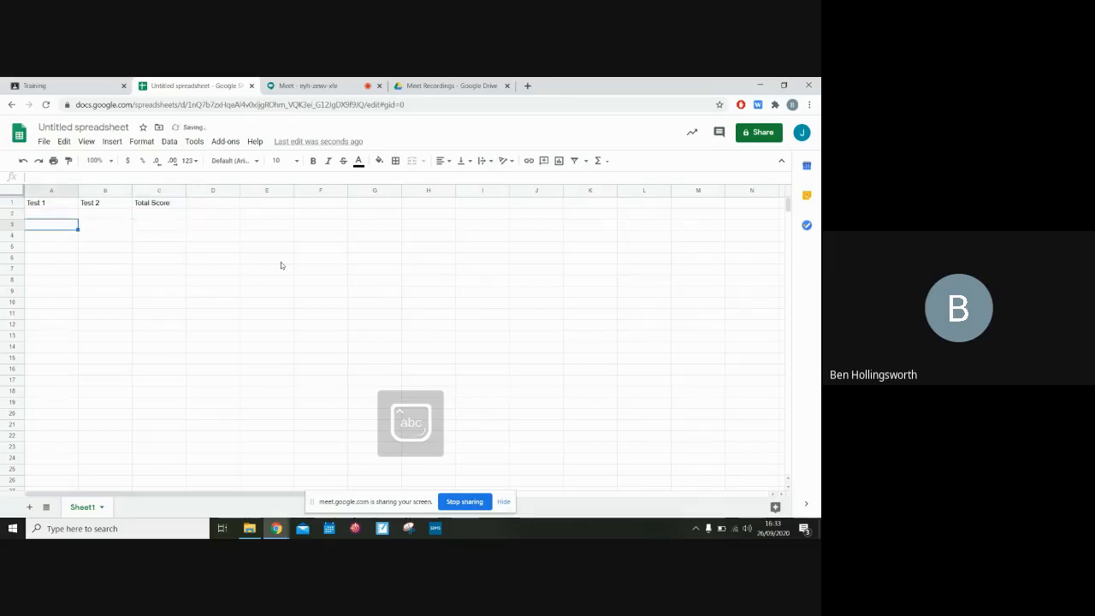
text(21)
key(Tab)
text(24)
key(Return)
text(54)
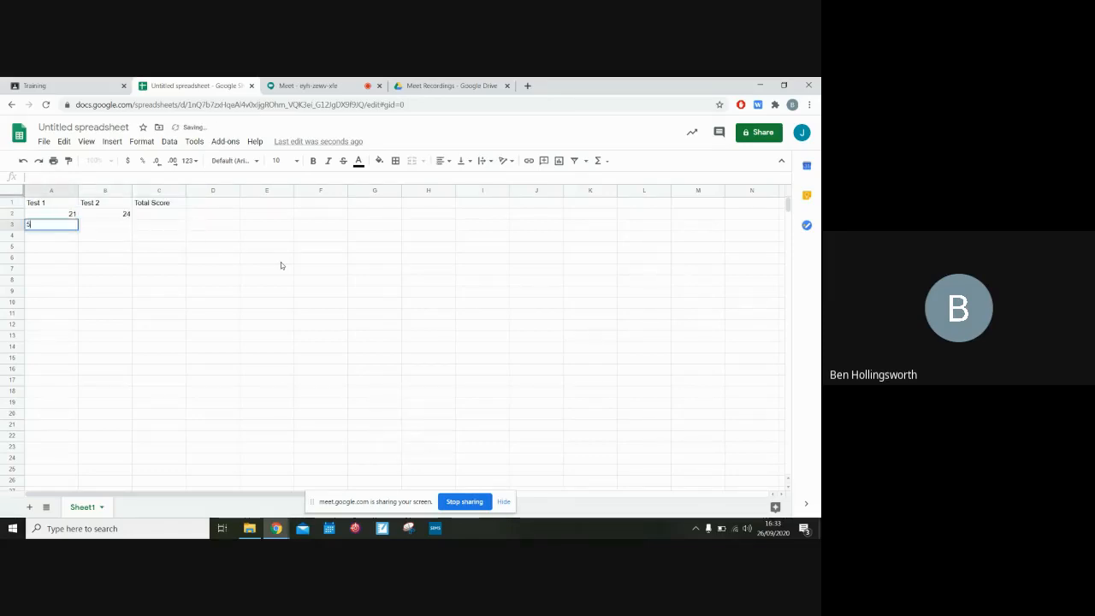
key(Tab)
text(23)
key(Return)
text(21)
key(Tab)
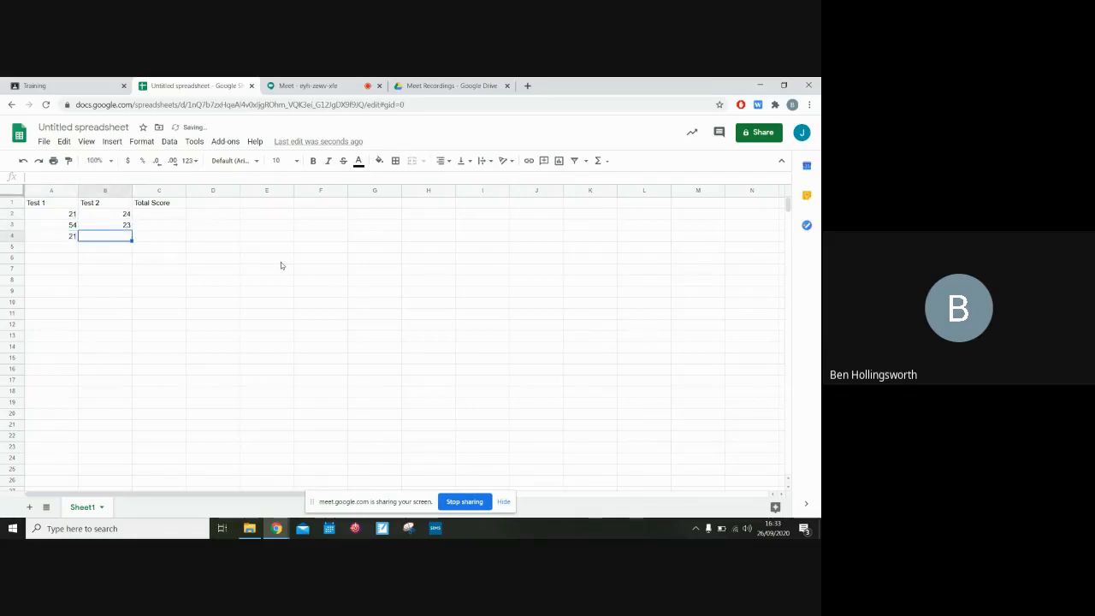
text(543)
key(Return)
key(Up)
key(Tab)
text(12)
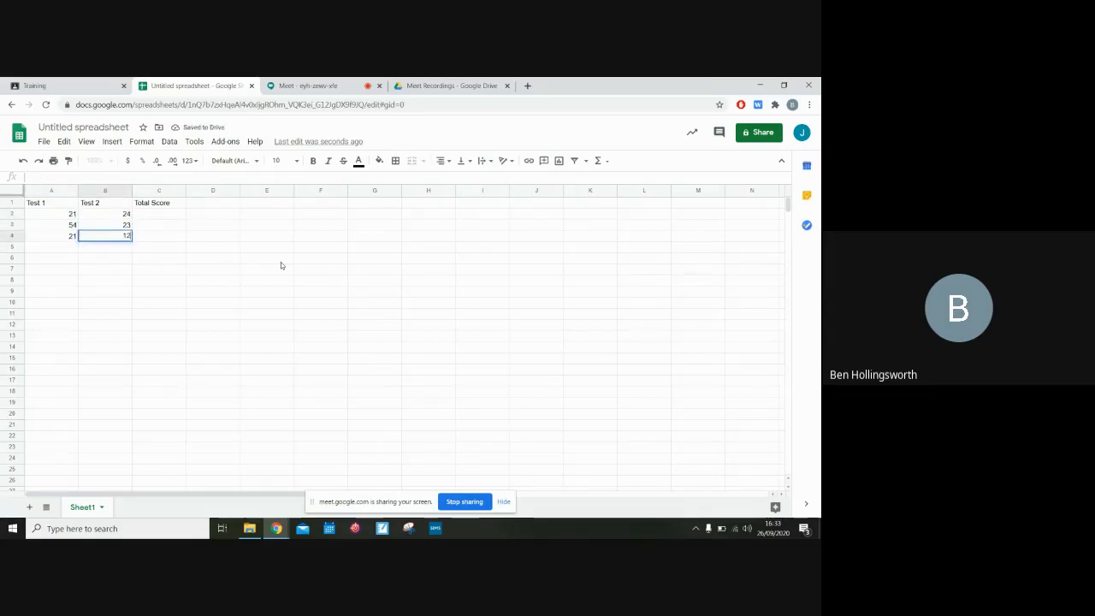
key(Return)
text(32)
key(Tab)
text(43)
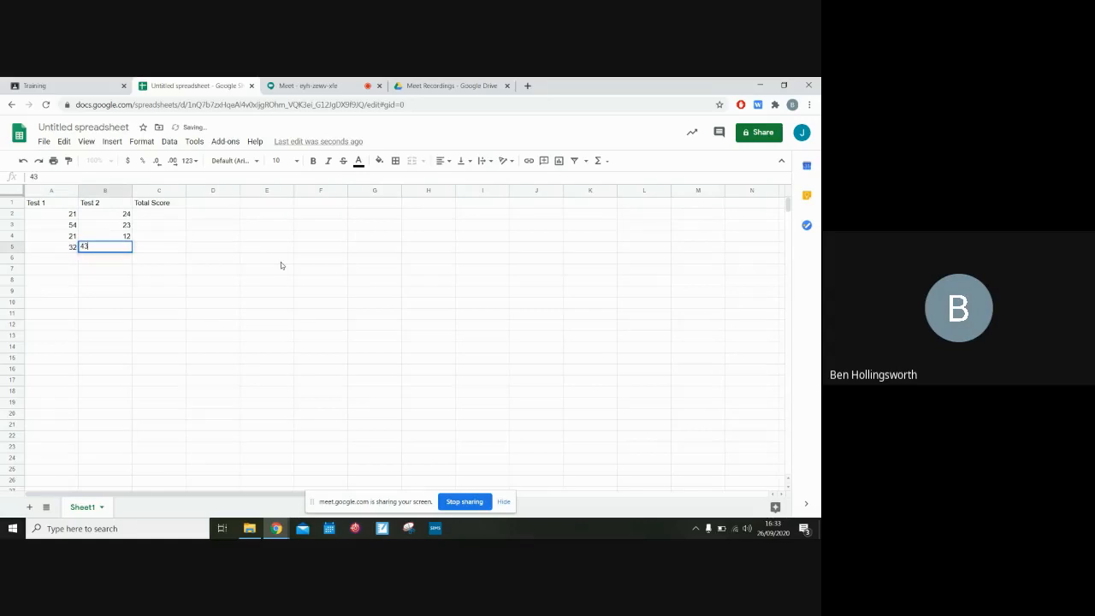
key(Tab)
Add the label Average in cell B6
key(Up)
key(Up)
key(Up)
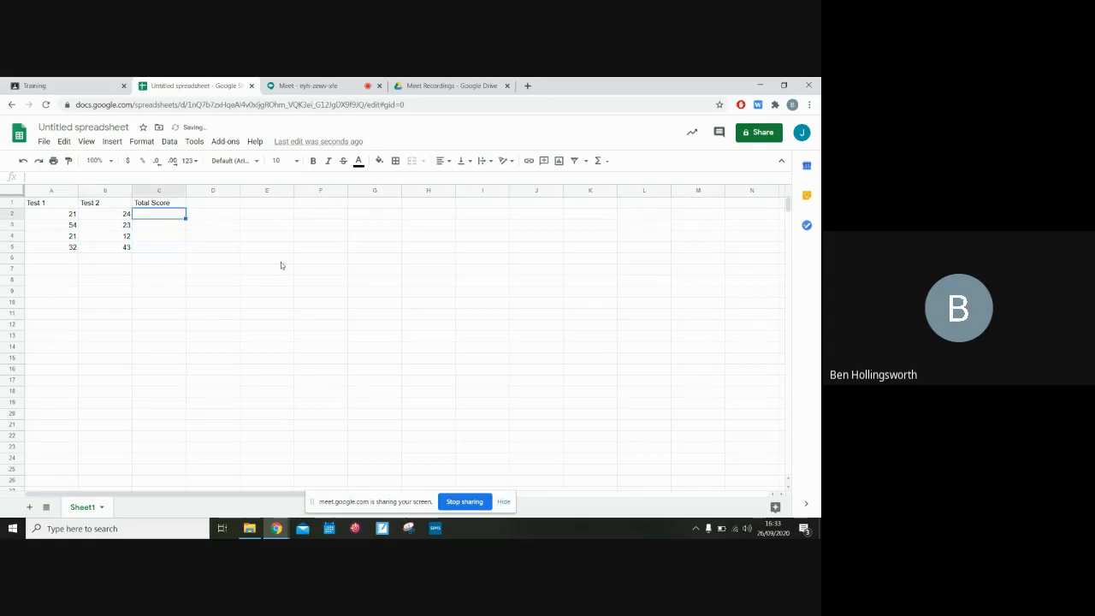
key(Down)
key(Down)
key(Down)
key(Left)
key(Down)
key(Caps_Lock)
text(A)
key(Caps_Lock)
text(ve)
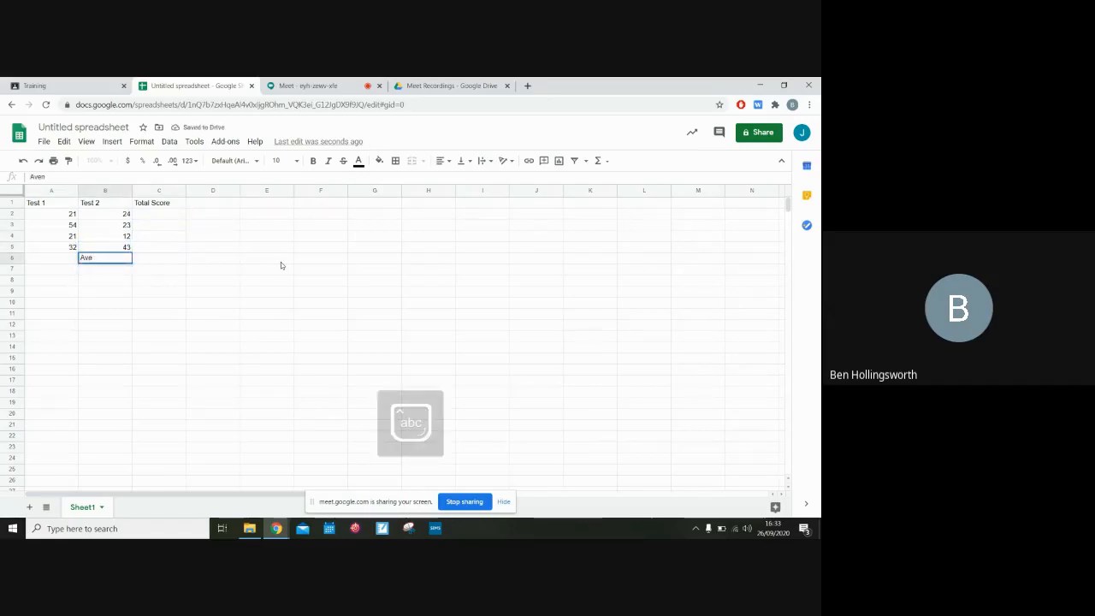
text(rage)
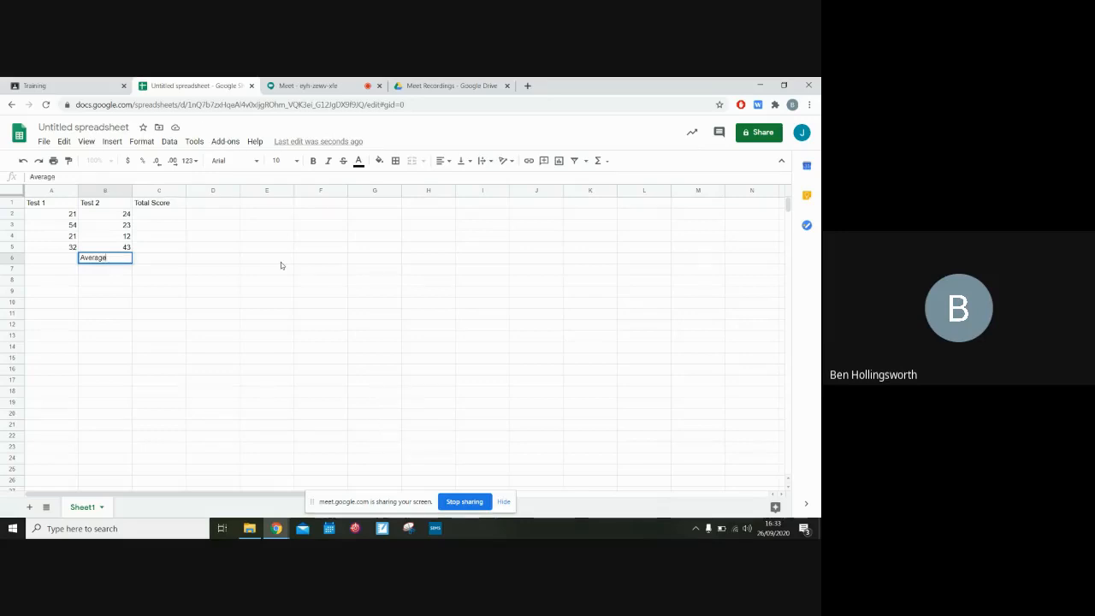
key(Tab)
Insert a SUM formula in C2 that adds A2 and B2
key(Up)
key(Up)
key(Up)
key(Up)
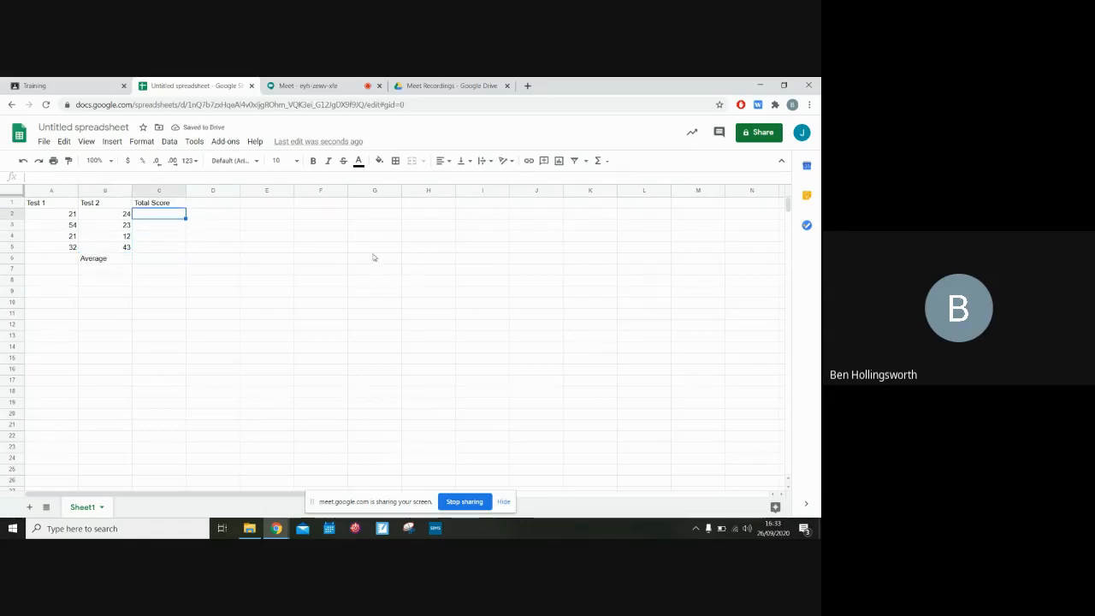
click(604, 163)
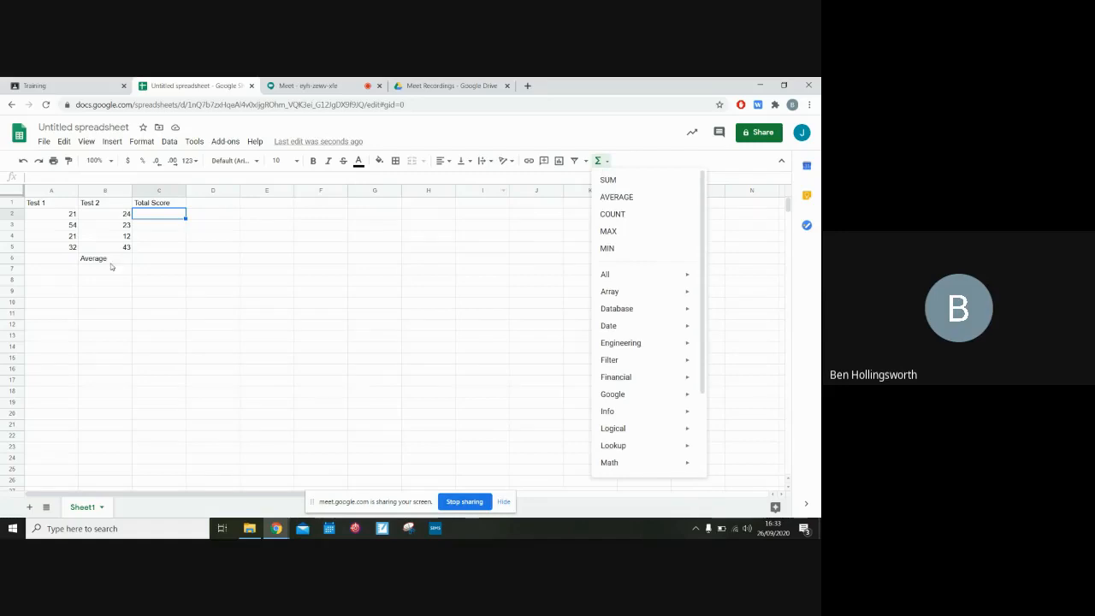
click(621, 180)
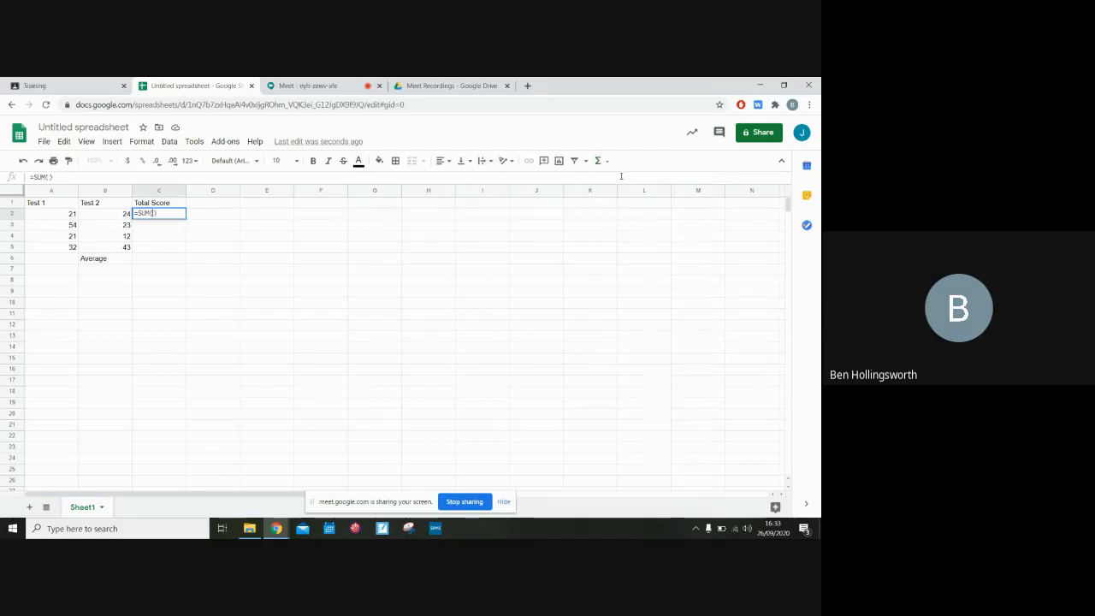
key(Caps_Lock)
text(A2, )
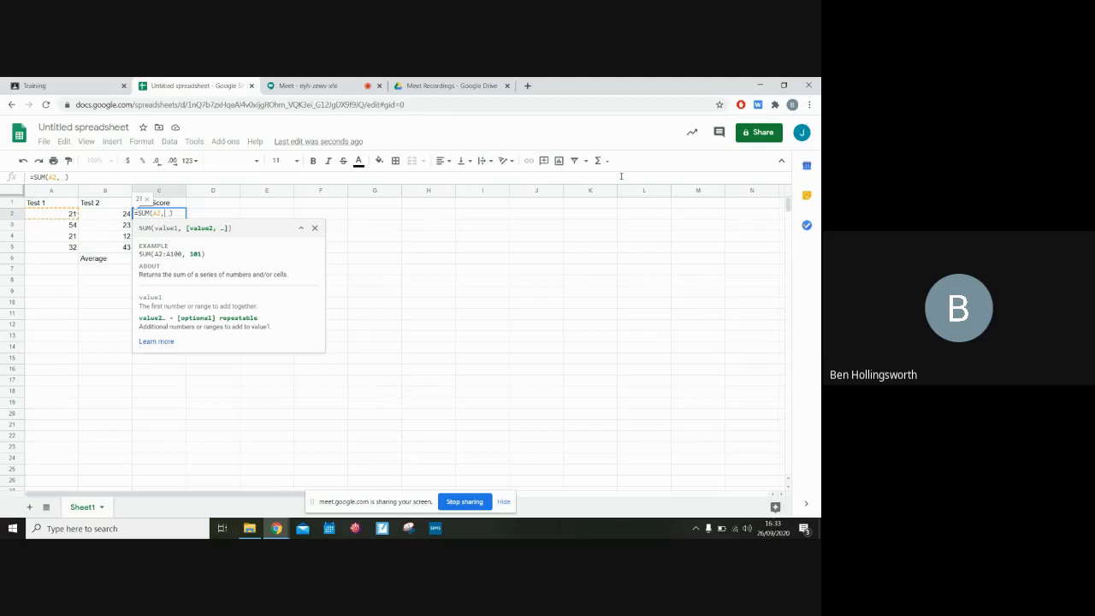
text(B2)
key(Return)
key(Caps_Lock)
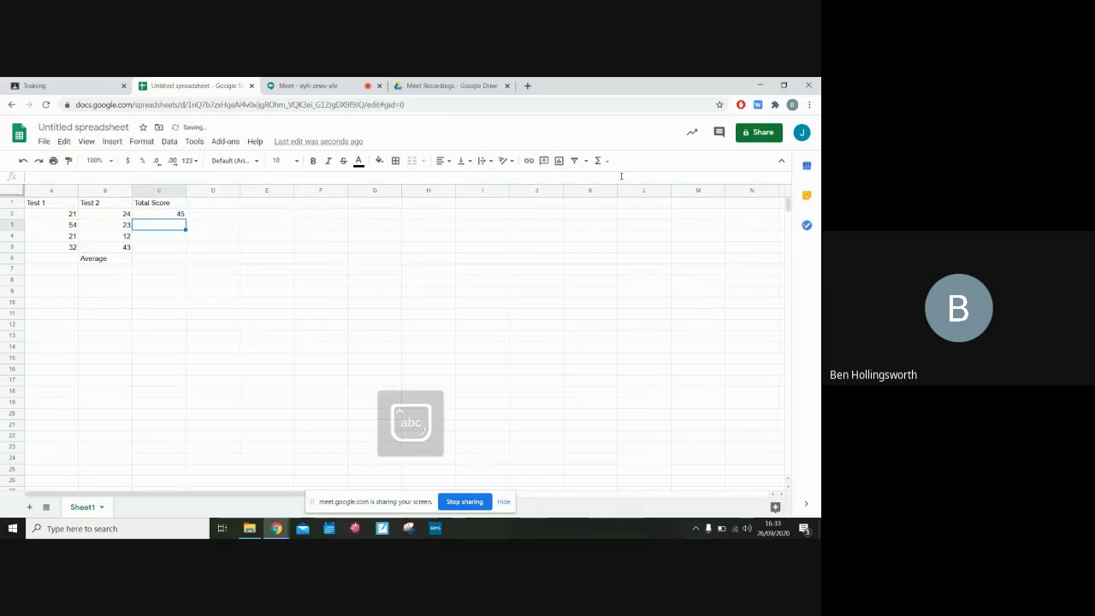
Copy the C2 sum formula down the Total Score column
click(180, 214)
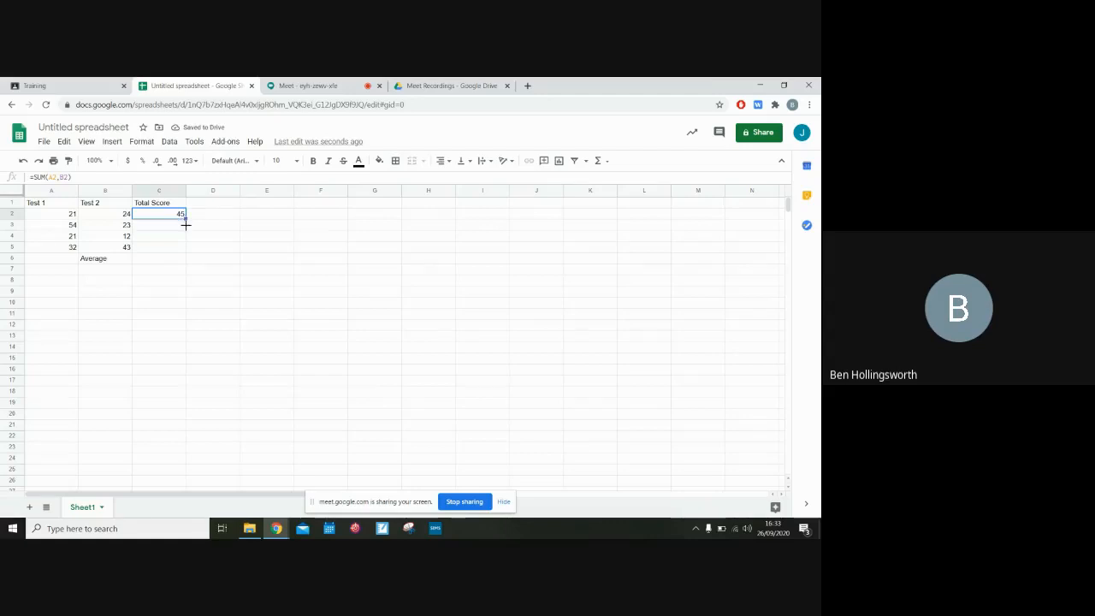
drag(185, 224, 187, 246)
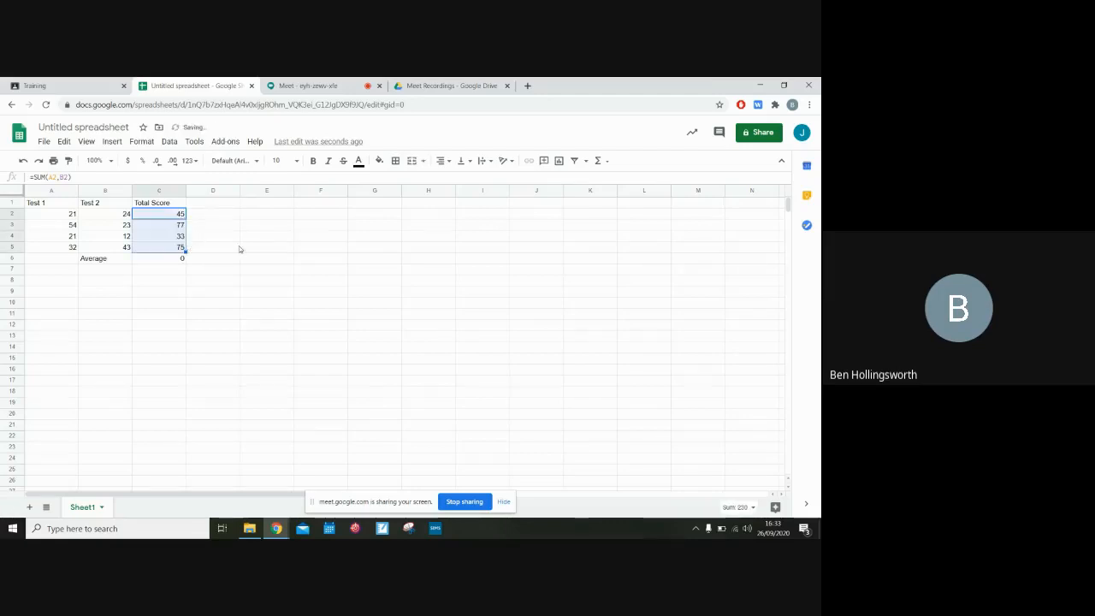
click(246, 259)
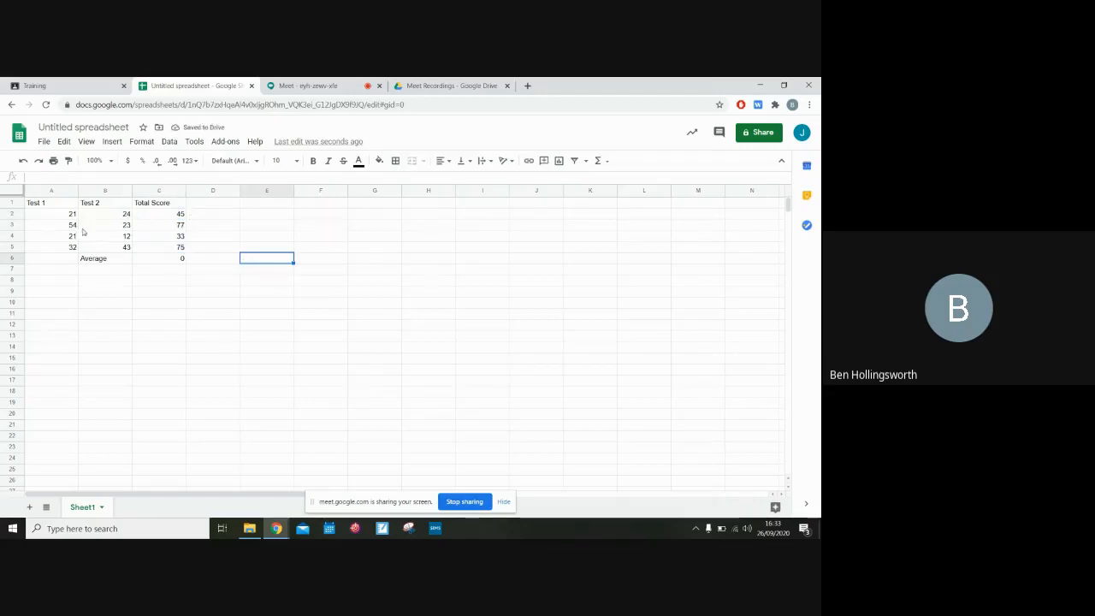
Replace the formula in C6 with an AVERAGE function of C2 and C5
click(183, 258)
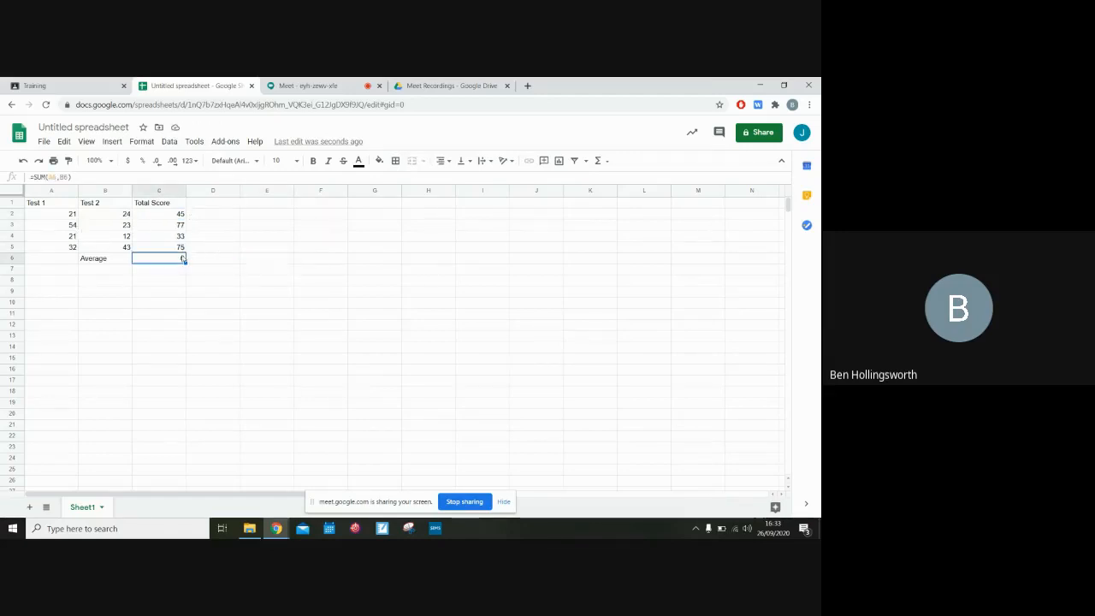
click(601, 162)
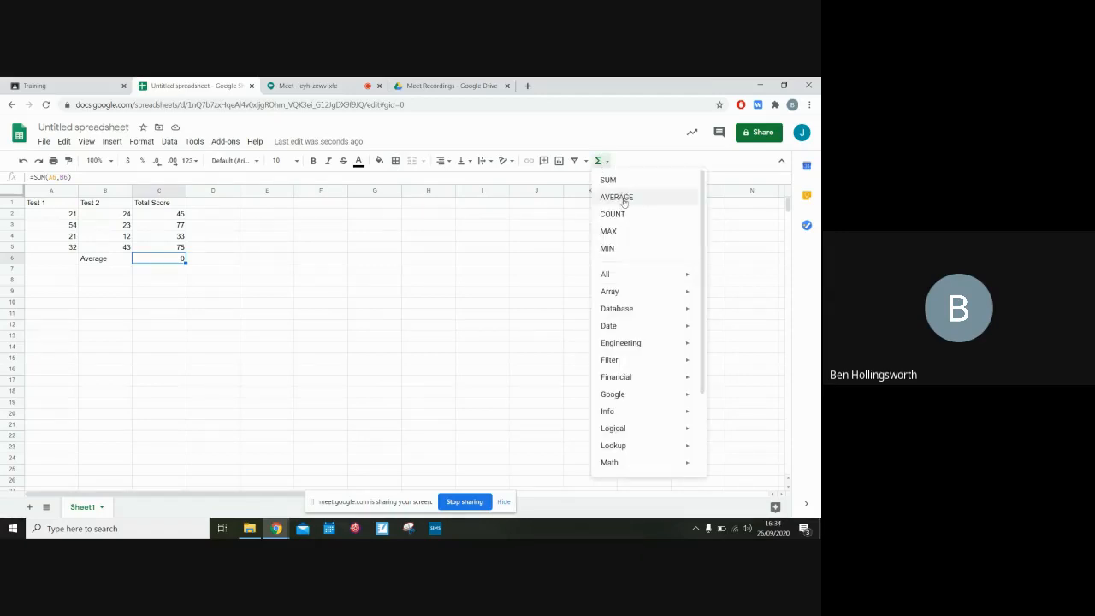
click(624, 200)
key(Caps_Lock)
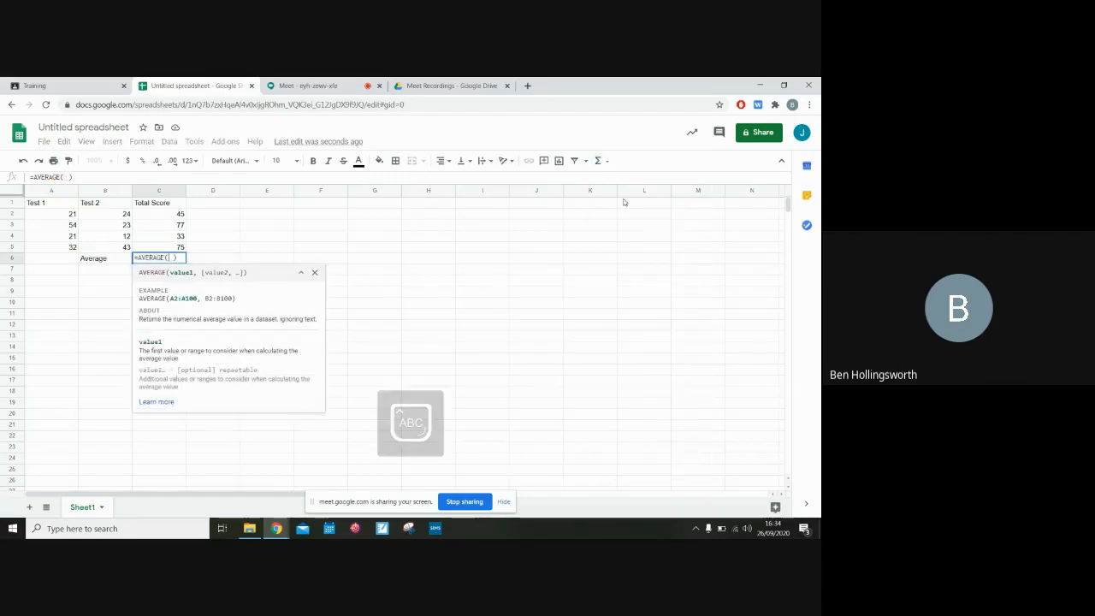
text(C2, )
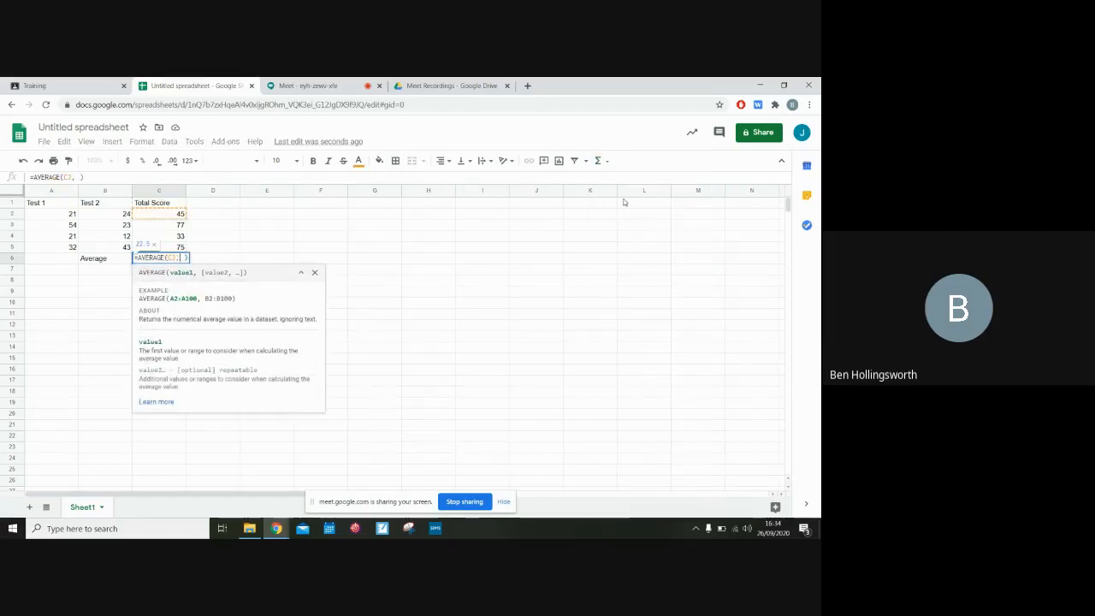
text(C5)
key(Caps_Lock)
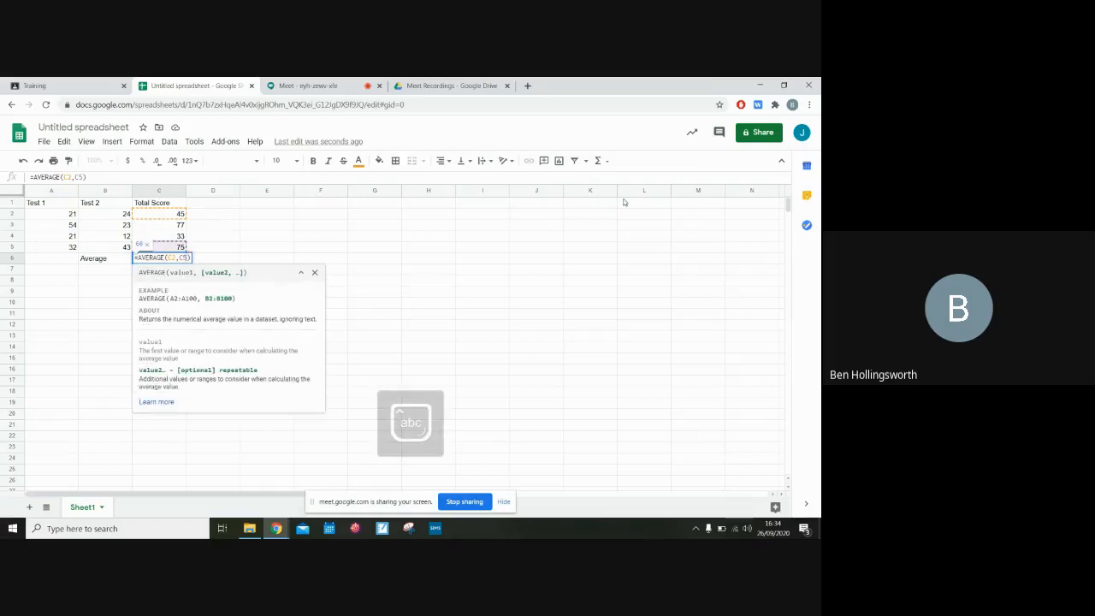
key(Return)
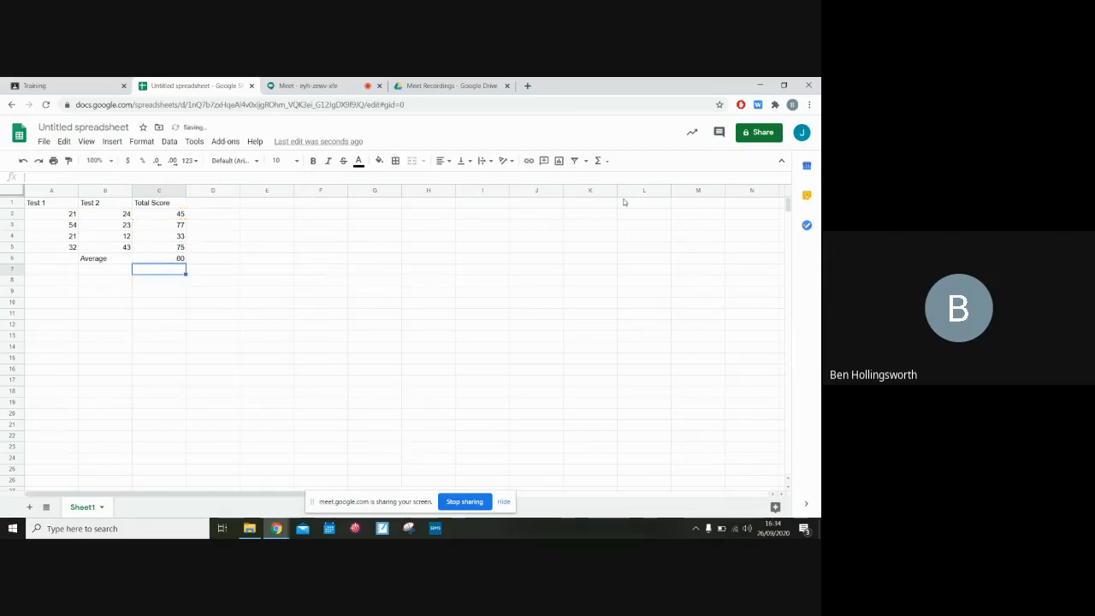
Add the headers Fruit in A8 and Tally in B8
key(Down)
key(Left)
key(Left)
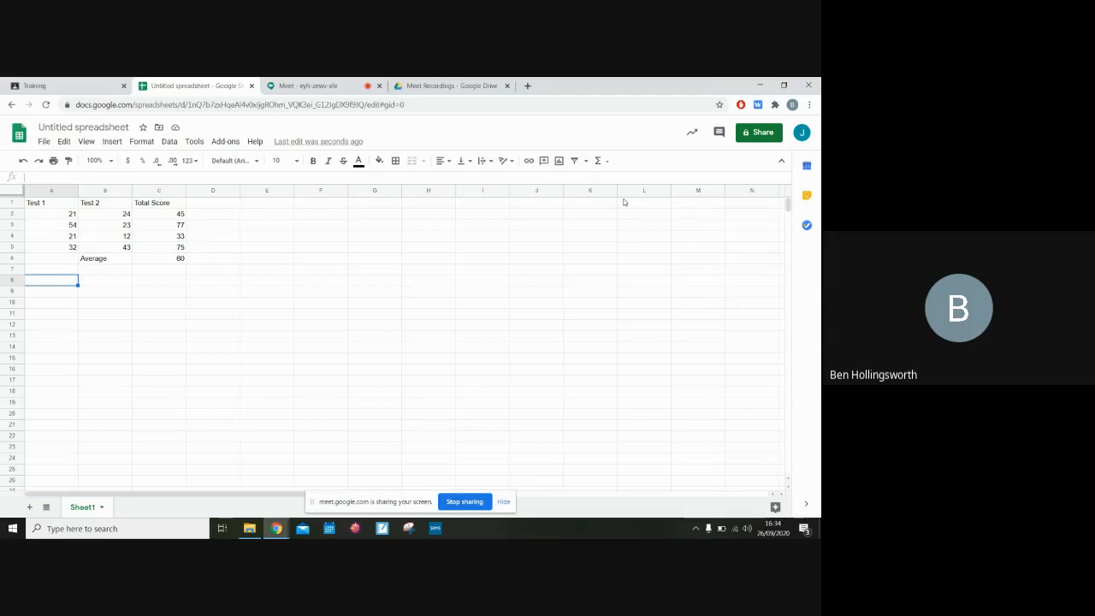
text(Fa)
text(Fruit)
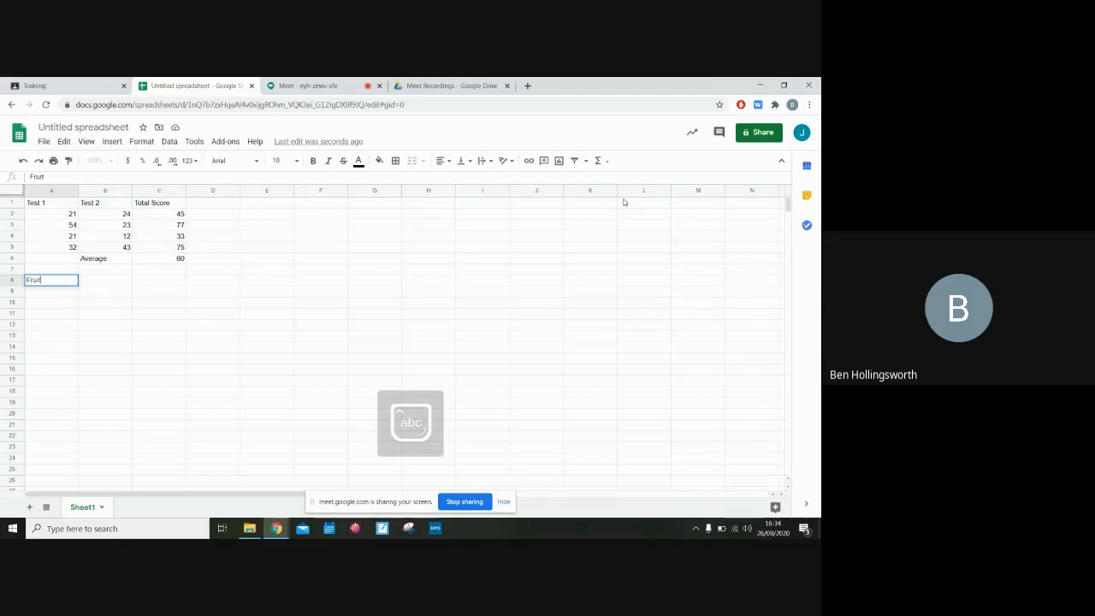
key(Tab)
text(Tally)
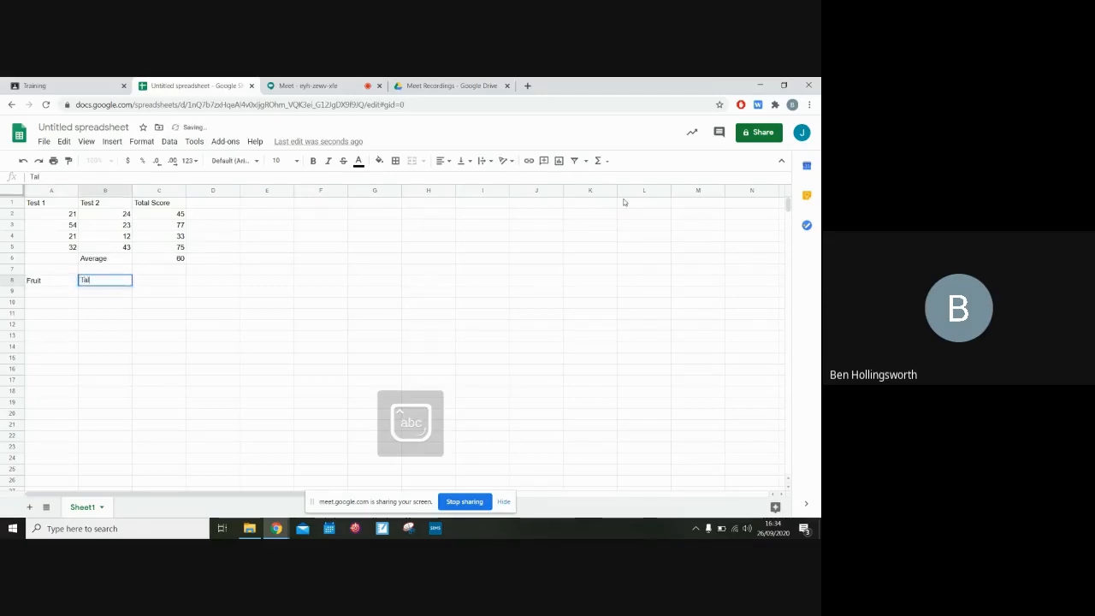
key(Return)
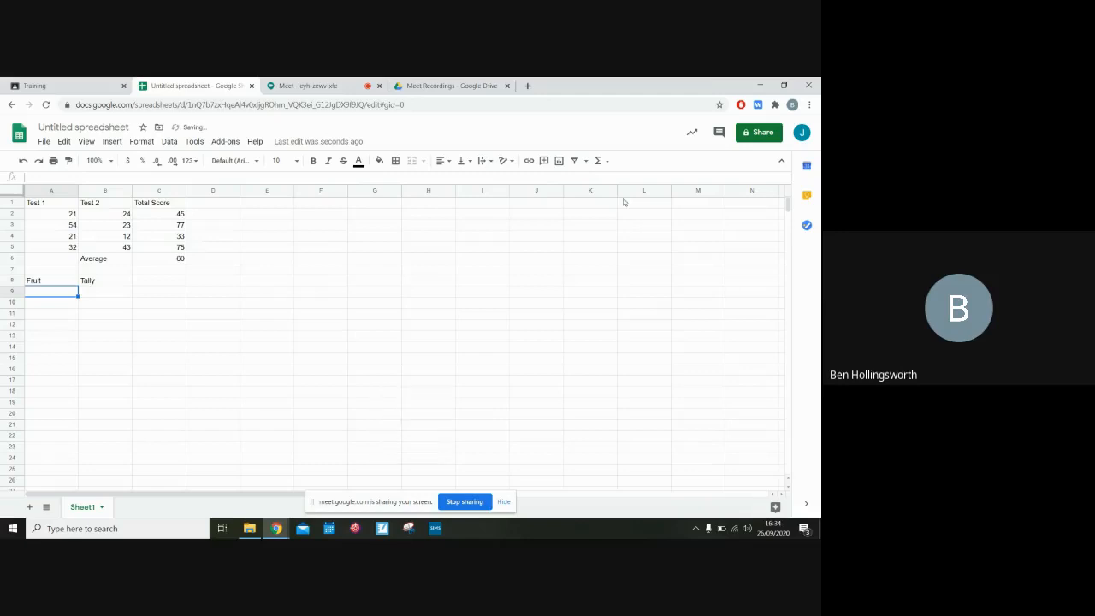
List the fruits Apple, Orange, Pear, Banana and Plum down column A below the Fruit header
text(Apple)
key(Return)
text(Orange)
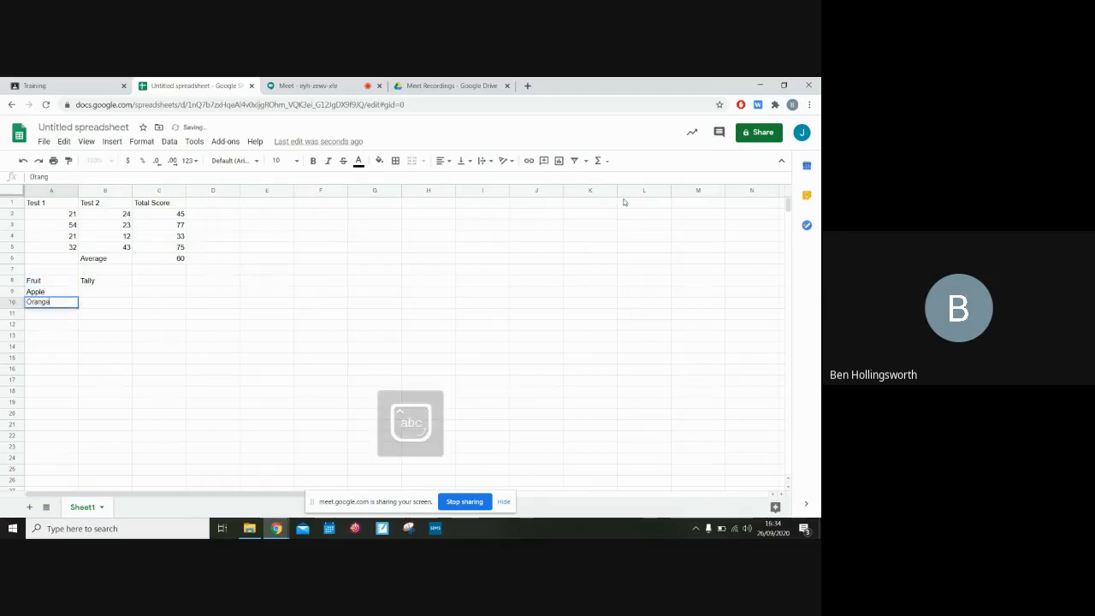
key(Return)
text(Pear)
key(Return)
text(BV)
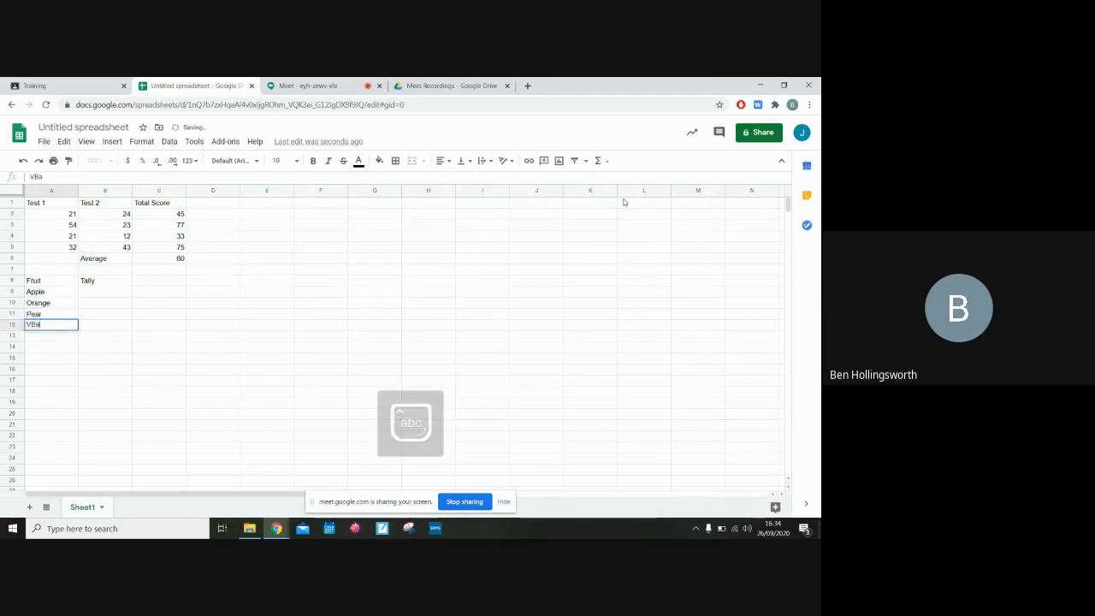
text(nana)
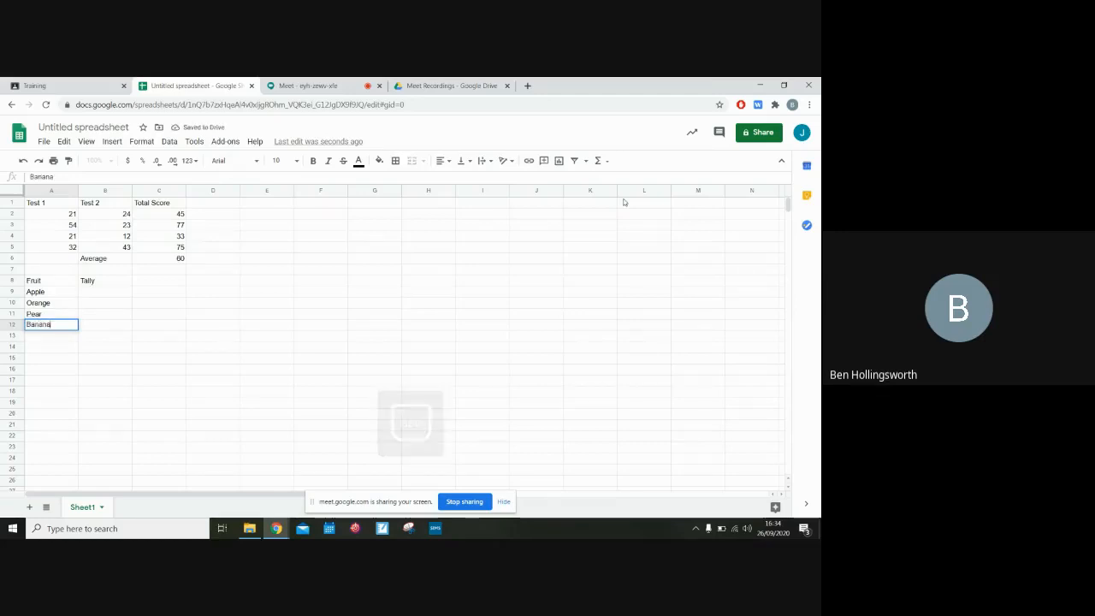
key(Return)
text(Pl)
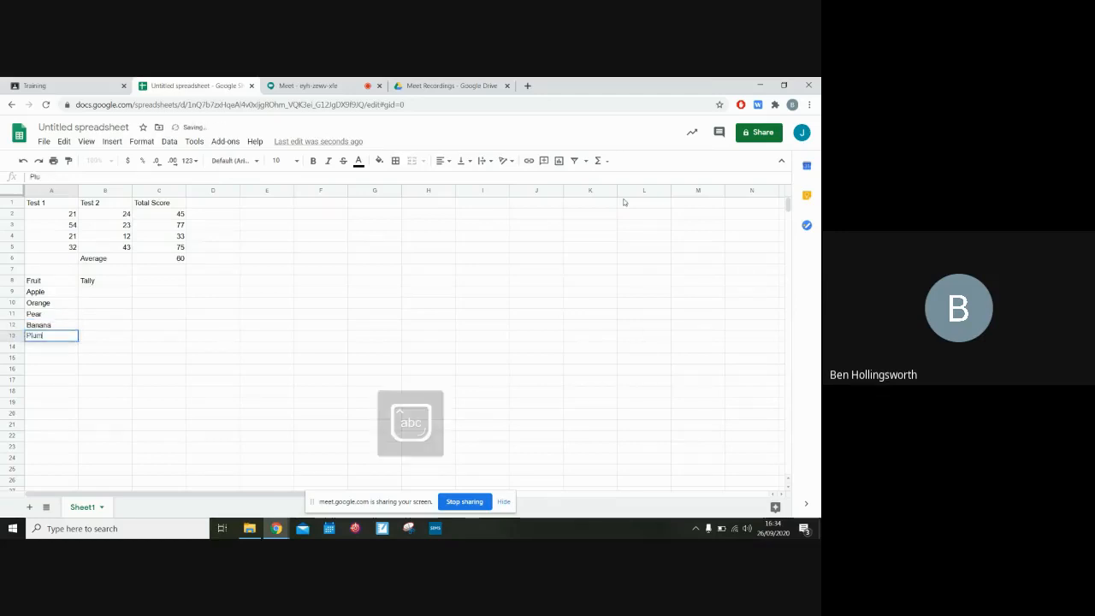
text(um)
key(Return)
Enter the tallies 15, 3, 2, 17 and 13 beside the fruits in column B
key(Right)
key(Right)
key(Up)
key(Left)
key(Up)
key(Up)
key(Up)
key(Up)
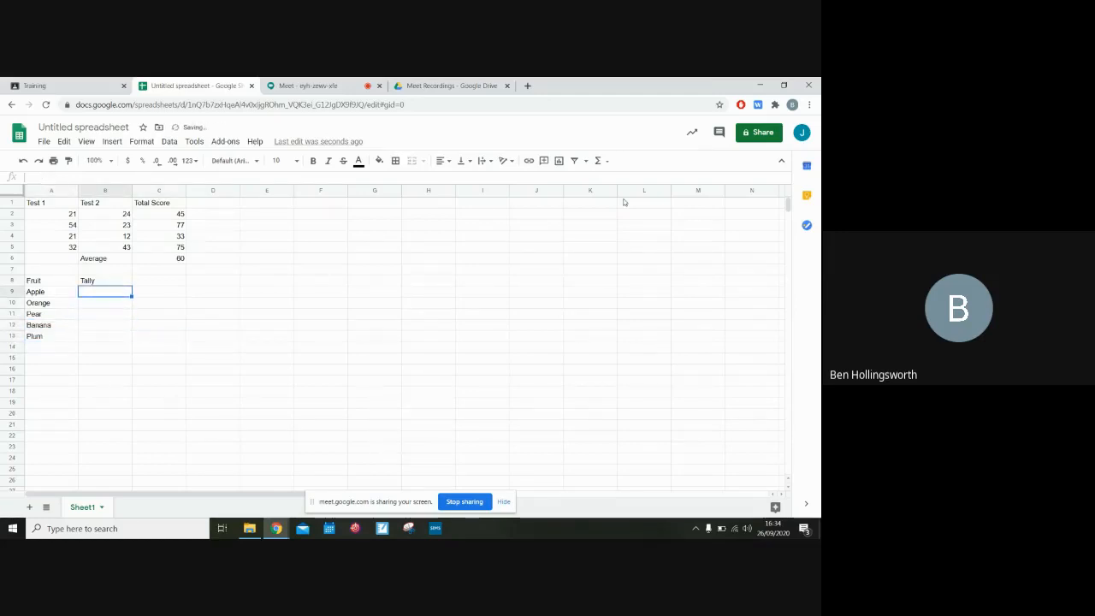
text(15)
key(Return)
text(3)
key(Return)
text(2)
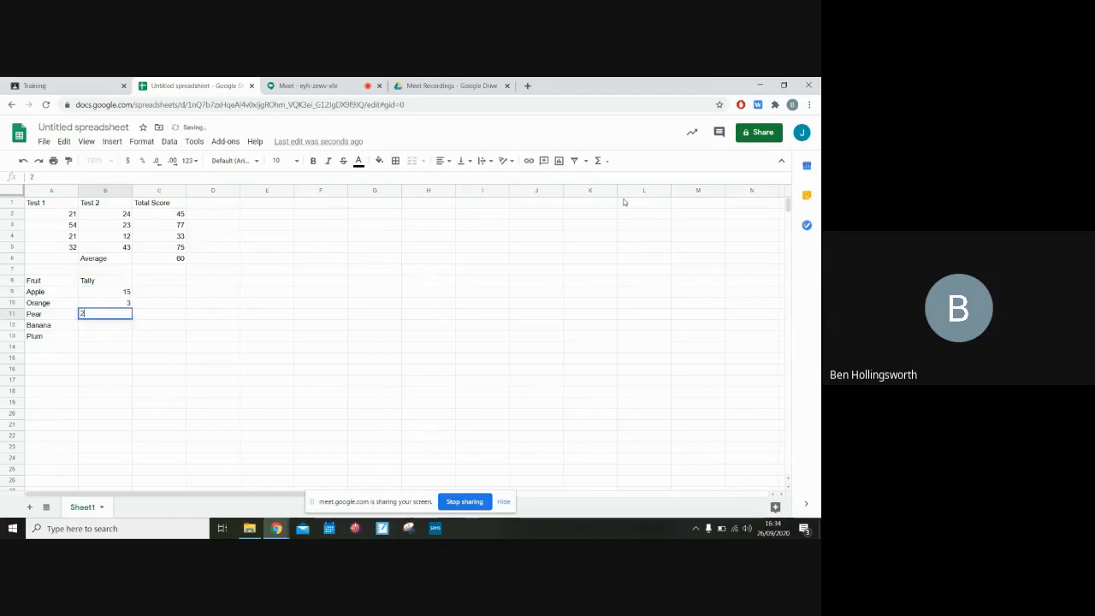
key(Return)
text(17)
key(Return)
text(1)
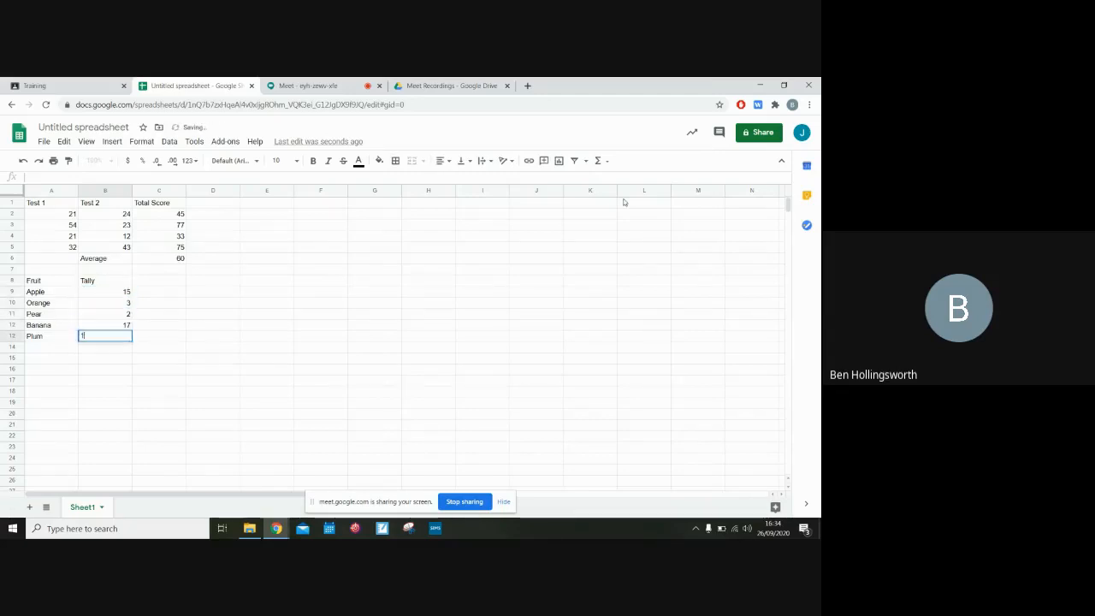
text(3)
key(Return)
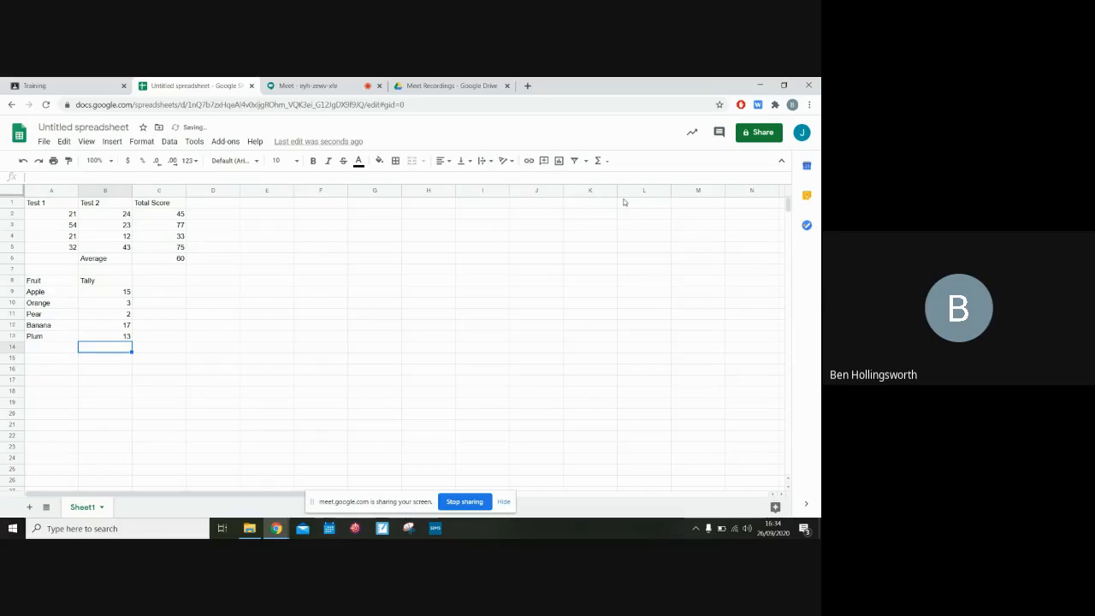
Insert a chart from the Fruit and Tally data in A8:B13
drag(62, 282, 125, 342)
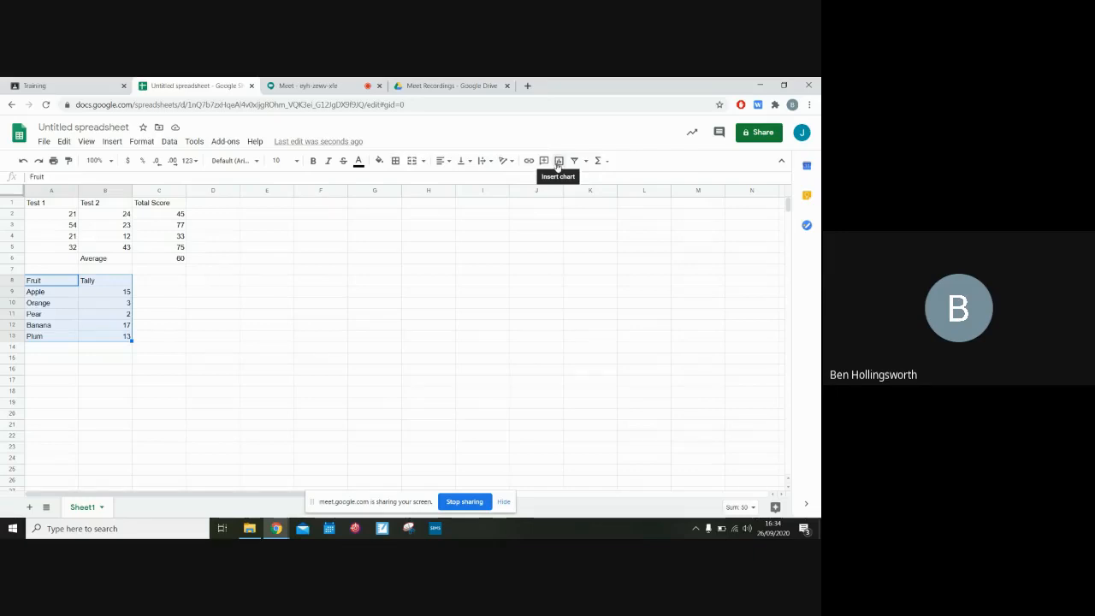
click(558, 163)
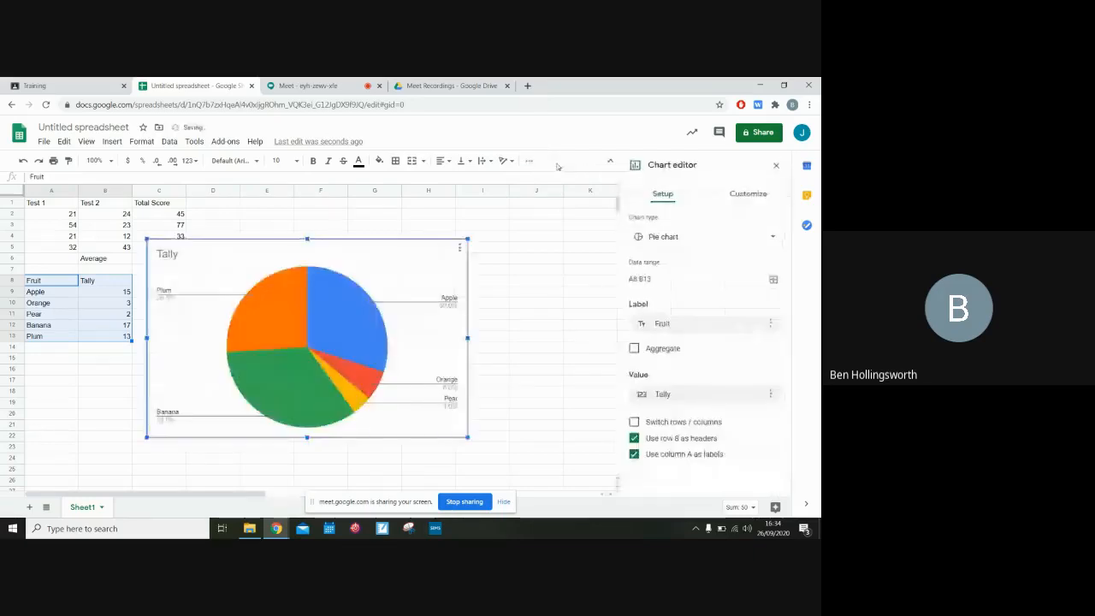
Move the chart beside the data and change its type to a column chart
drag(308, 343, 396, 333)
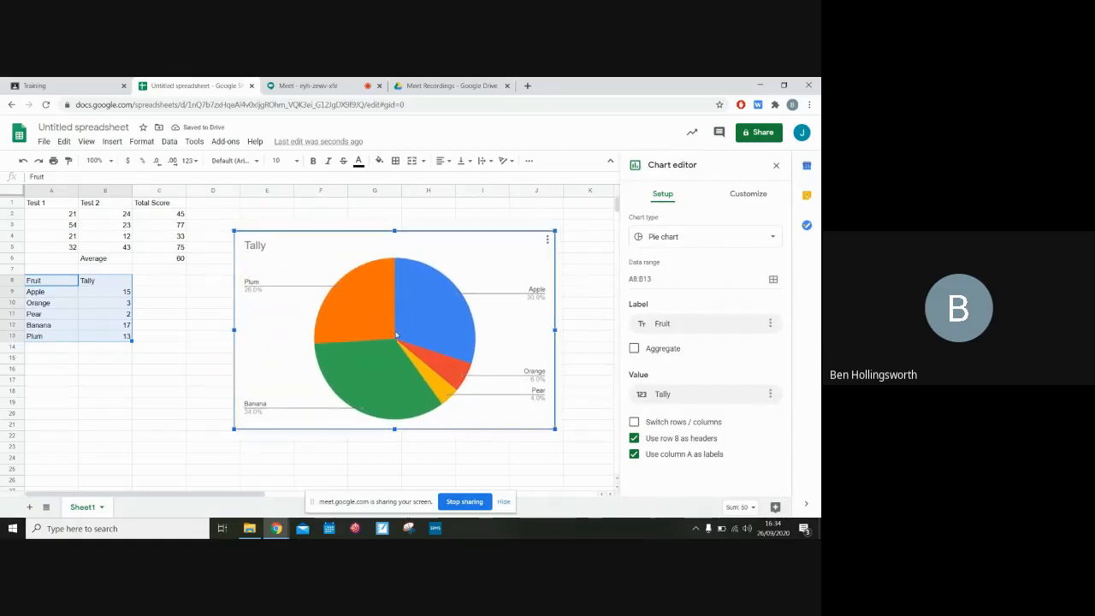
click(712, 240)
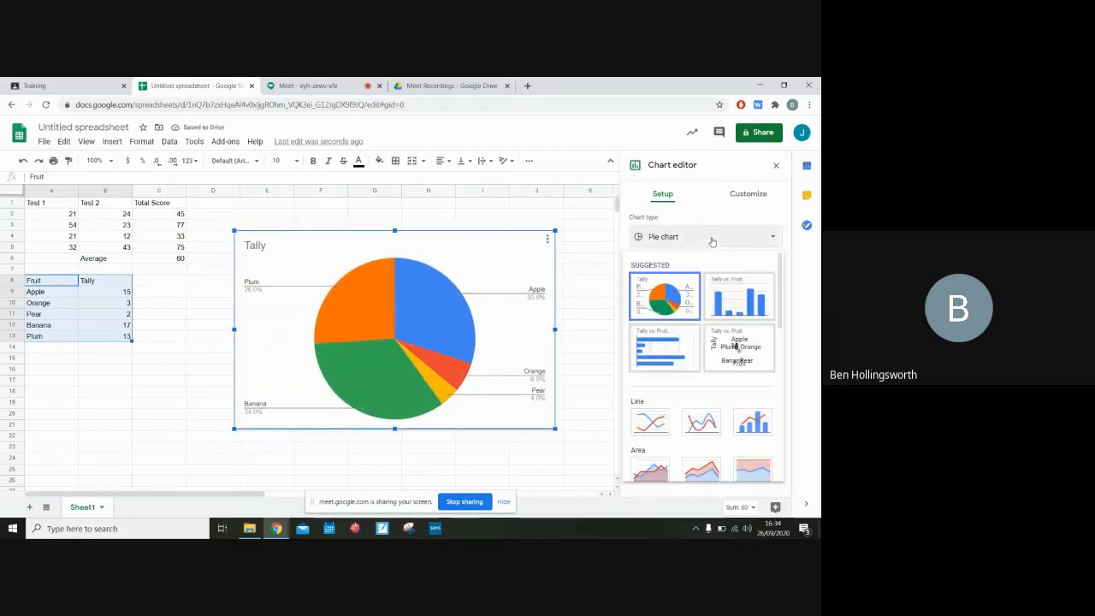
click(750, 299)
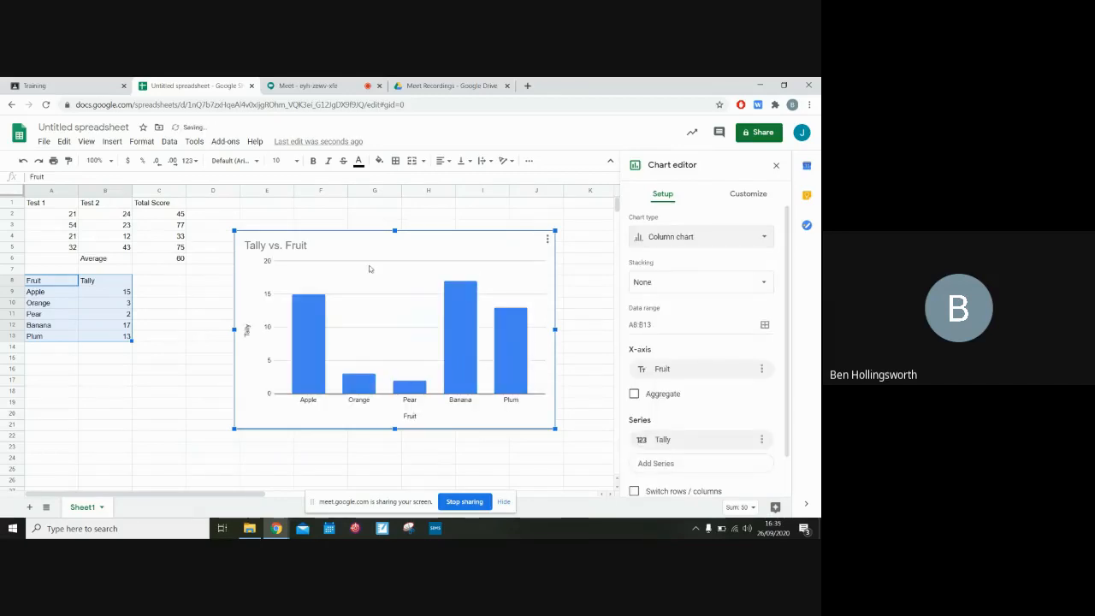
Retitle the chart Favourite fruit of class 5
double_click(307, 248)
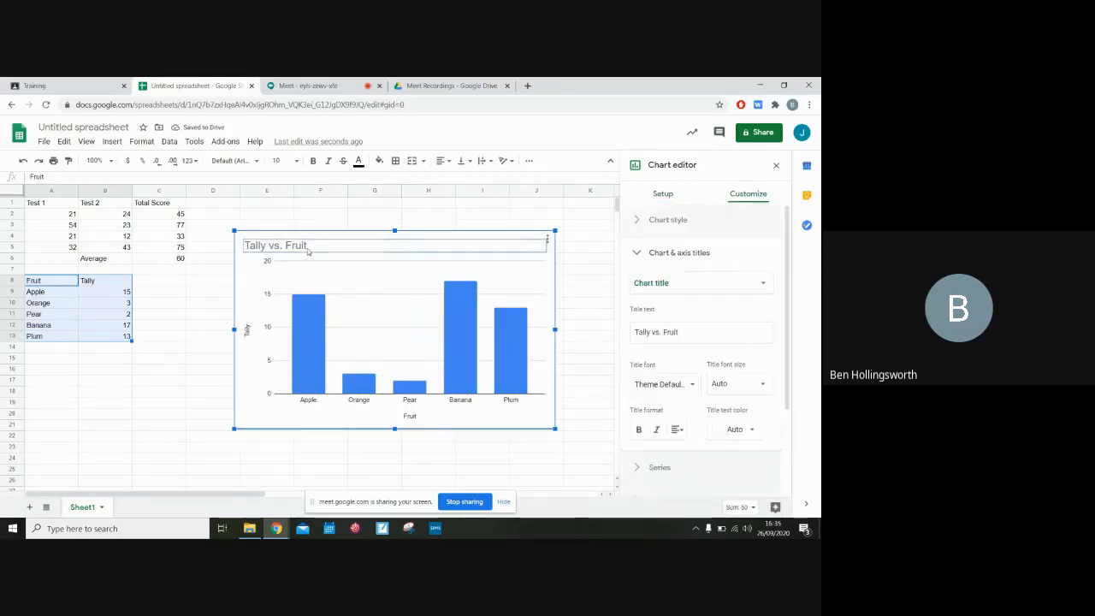
drag(685, 332, 582, 342)
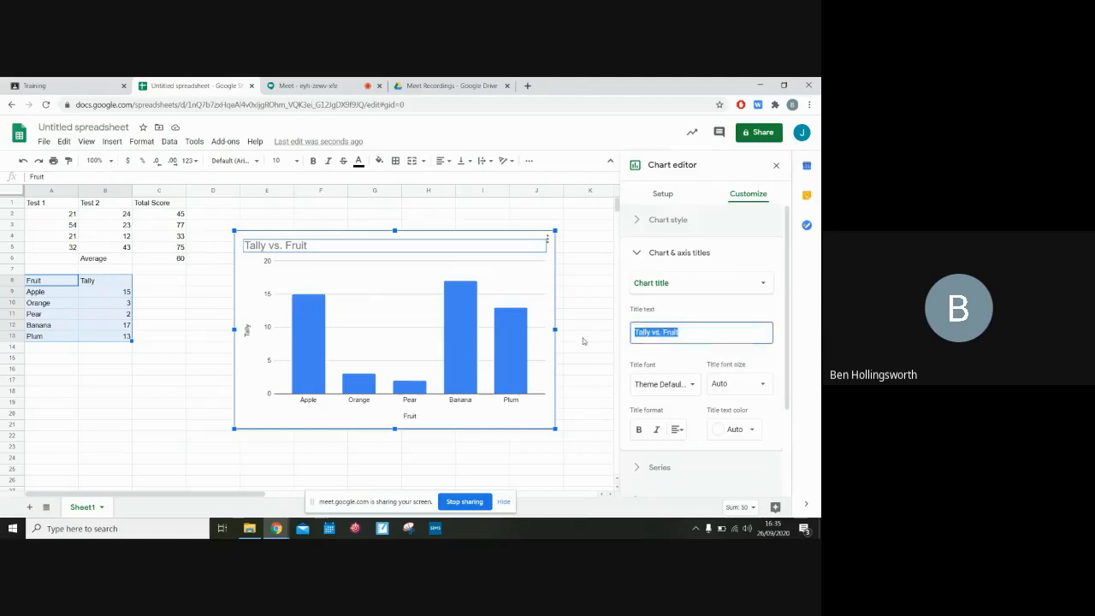
text(Favourite f)
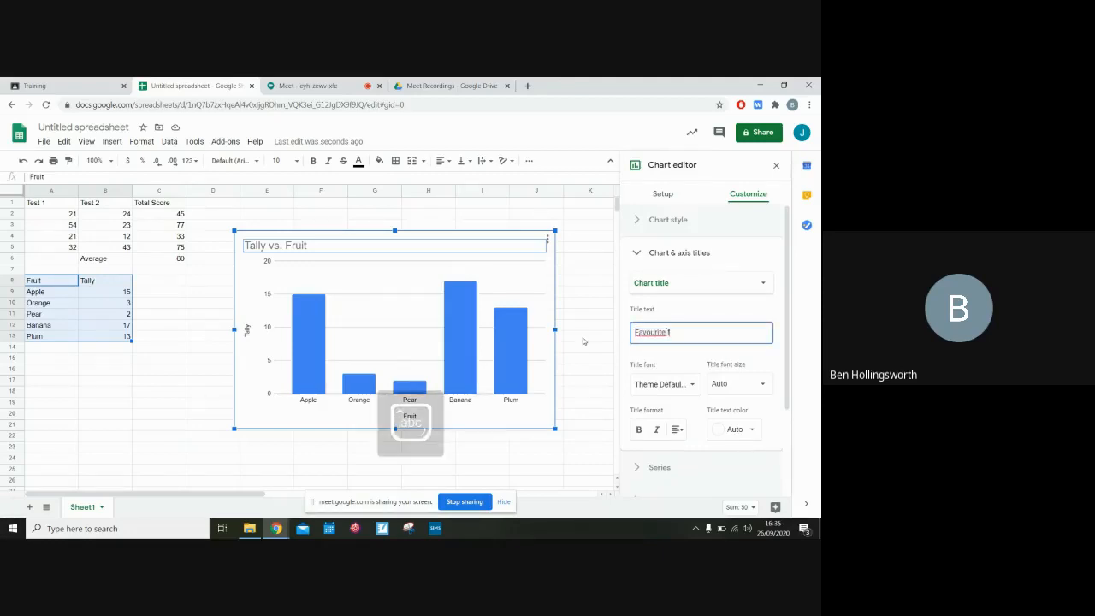
text(ruit of class 5)
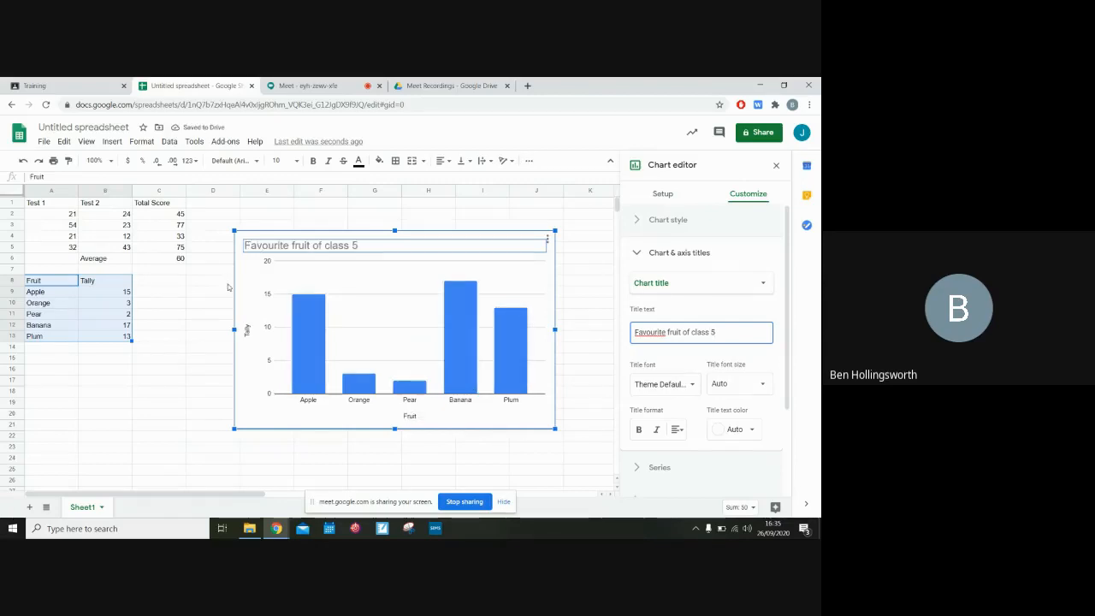
Change the colour of the Tally series columns to green
click(312, 354)
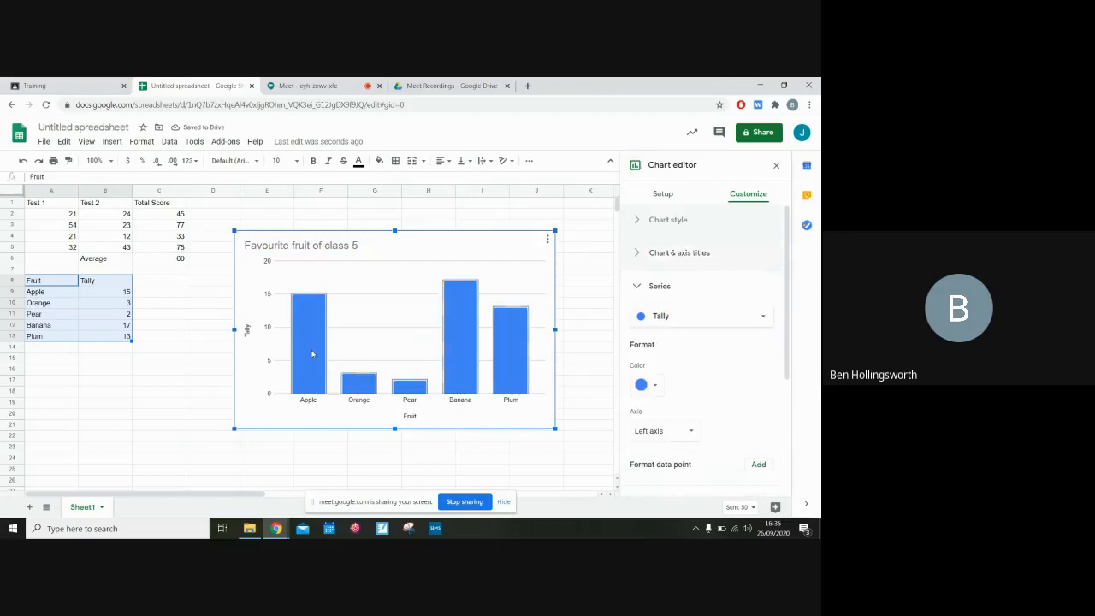
click(652, 386)
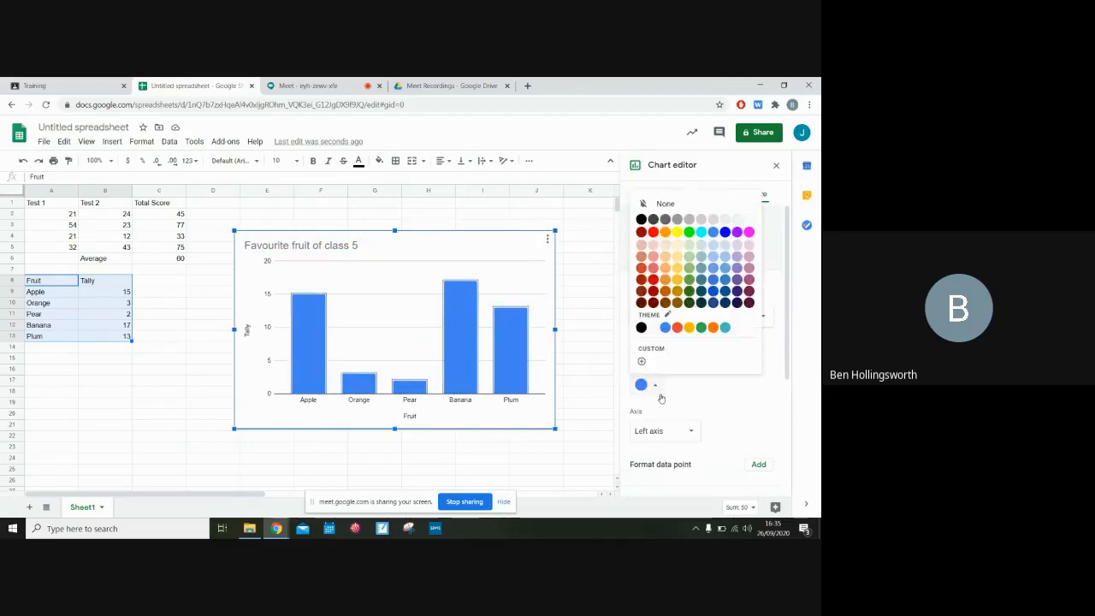
click(688, 232)
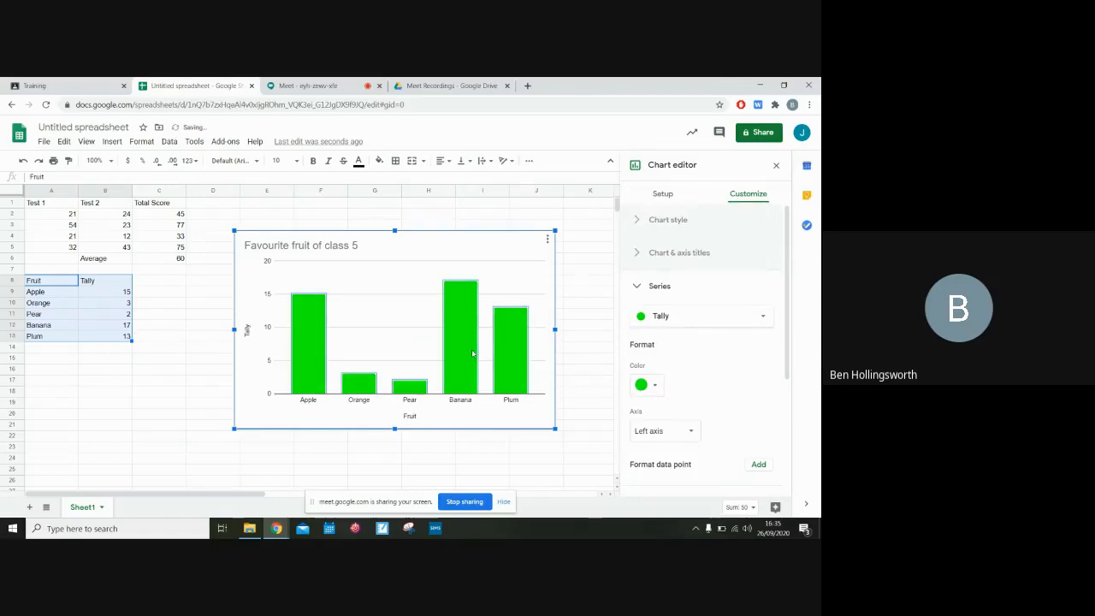
Colour the Banana column yellow as a separate data point
click(463, 357)
click(660, 258)
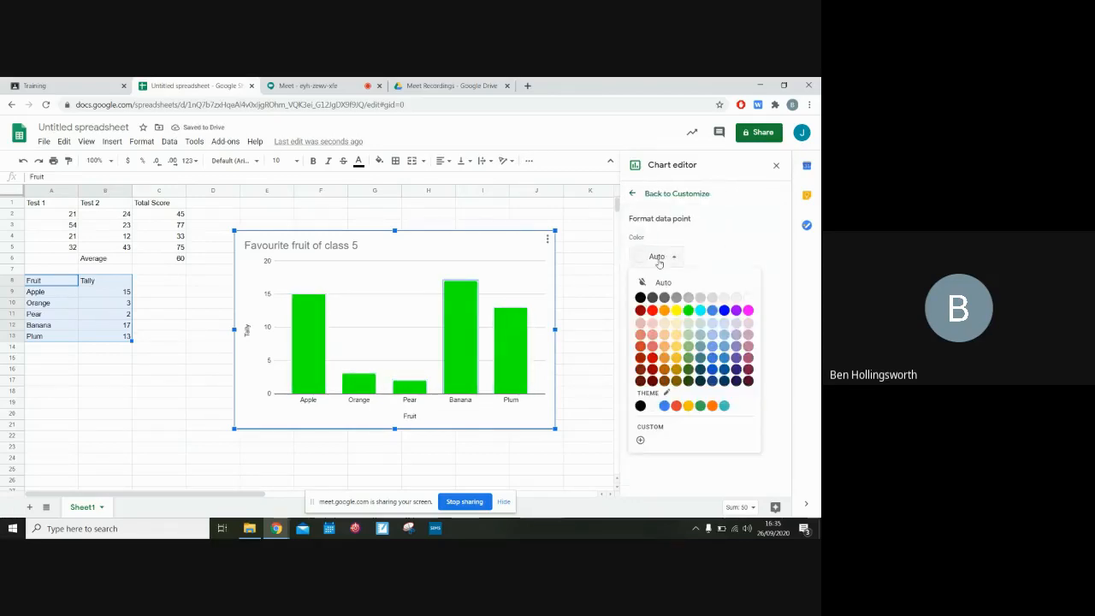
click(680, 312)
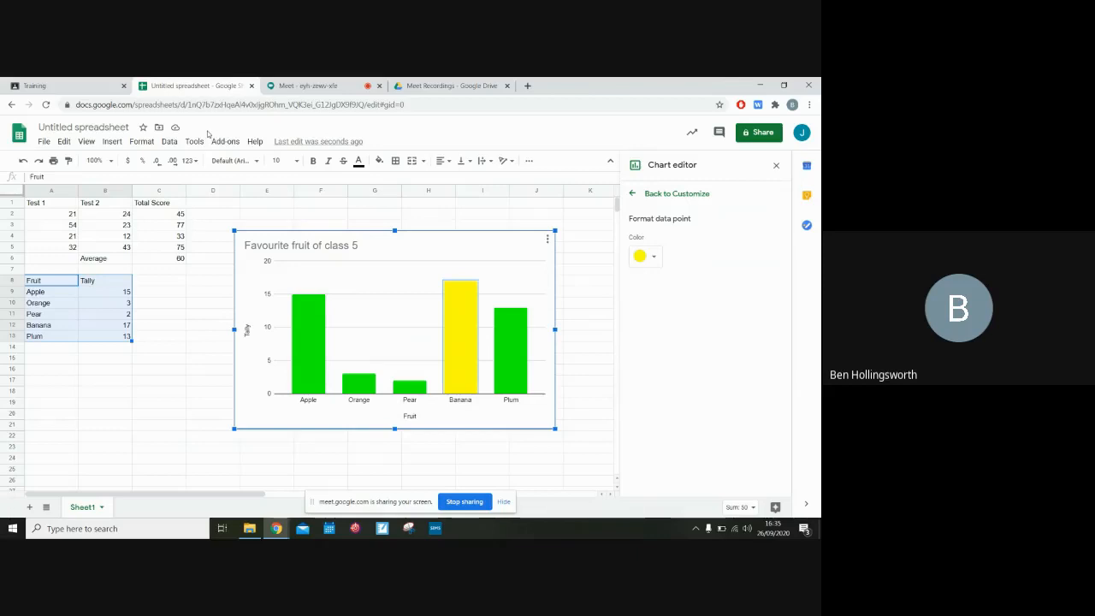
click(104, 129)
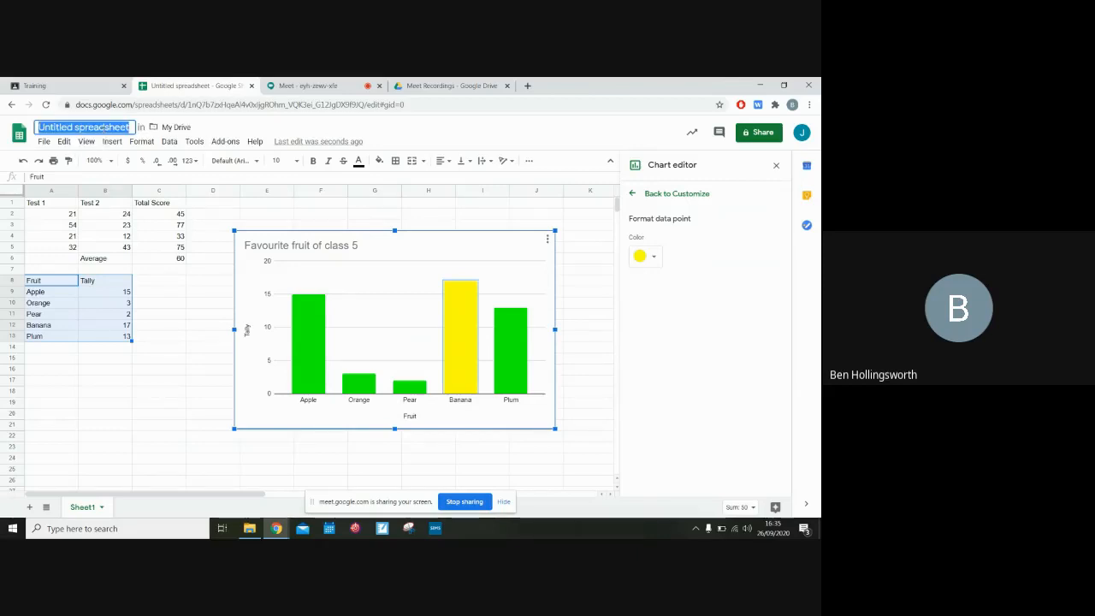
click(386, 141)
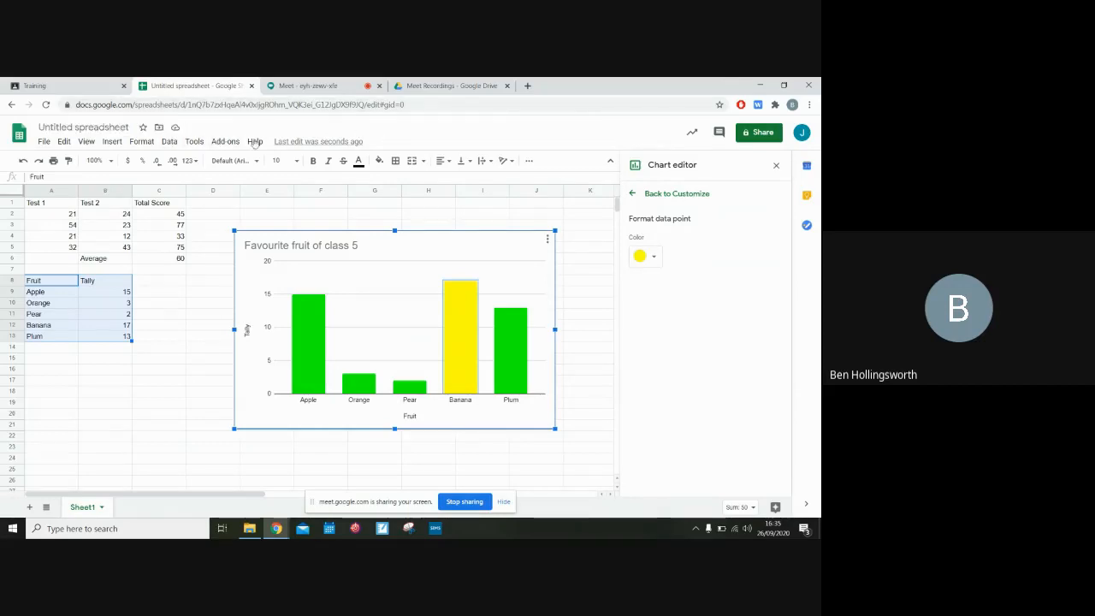
click(159, 128)
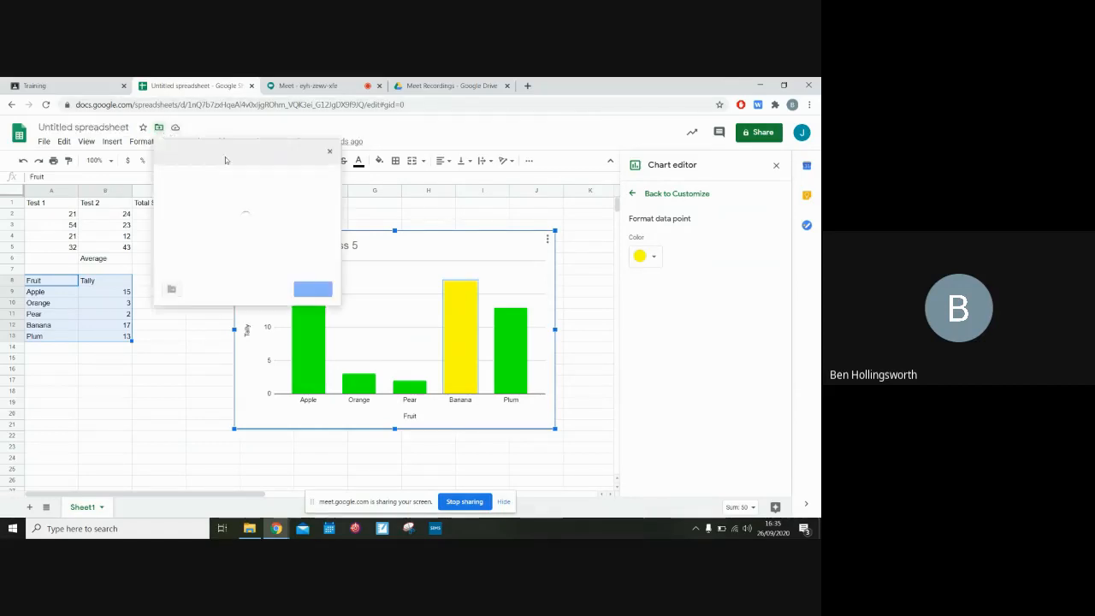
click(435, 128)
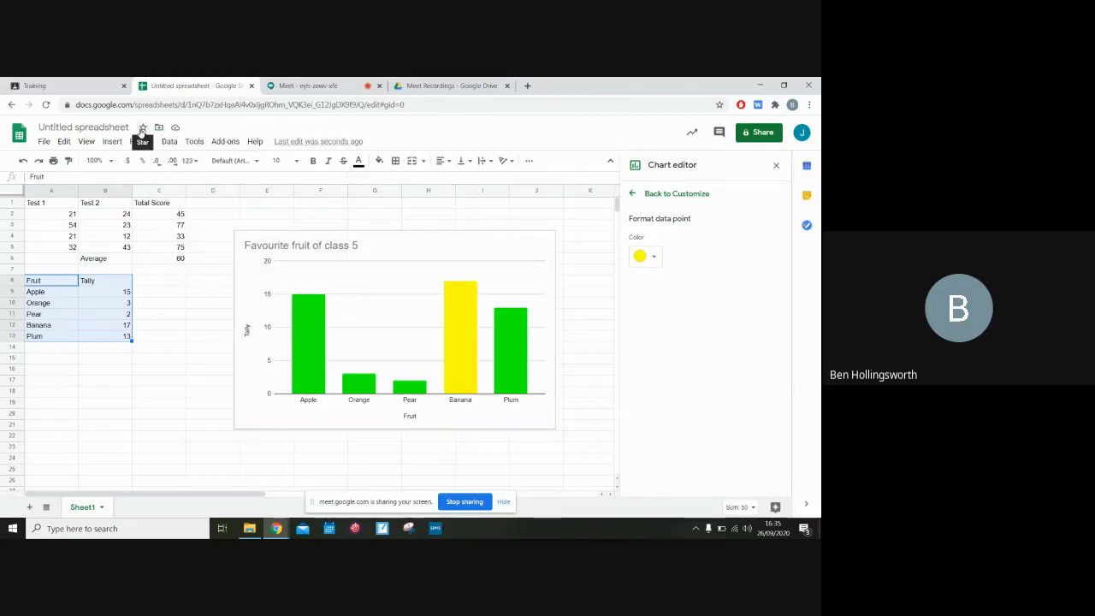